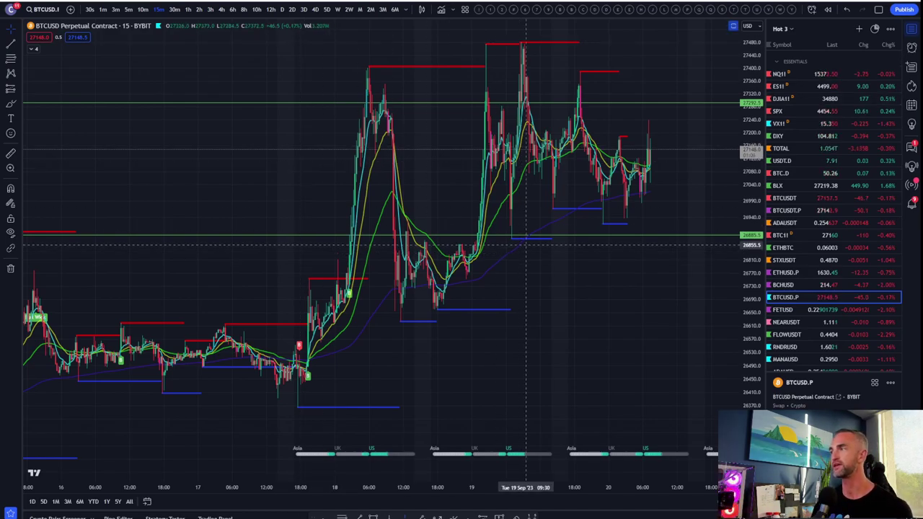
Step: Move the upper green horizontal line to about 27459 and the lower one to about 26966 on the BTCUSD.P chart
scroll(526, 245, "up", 3)
scroll(553, 111, "up", 3)
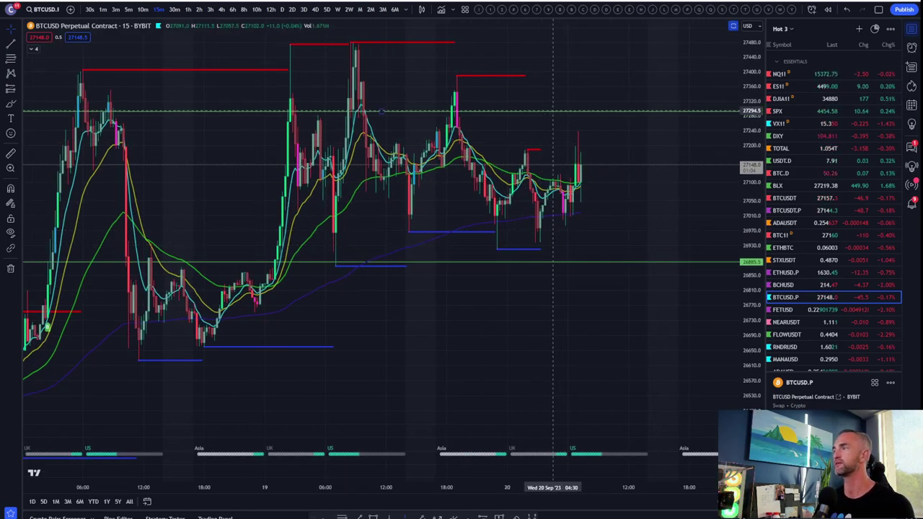
mouse_move(553, 110)
left_mouse_down()
mouse_move(565, 73)
mouse_move(556, 50)
left_mouse_up()
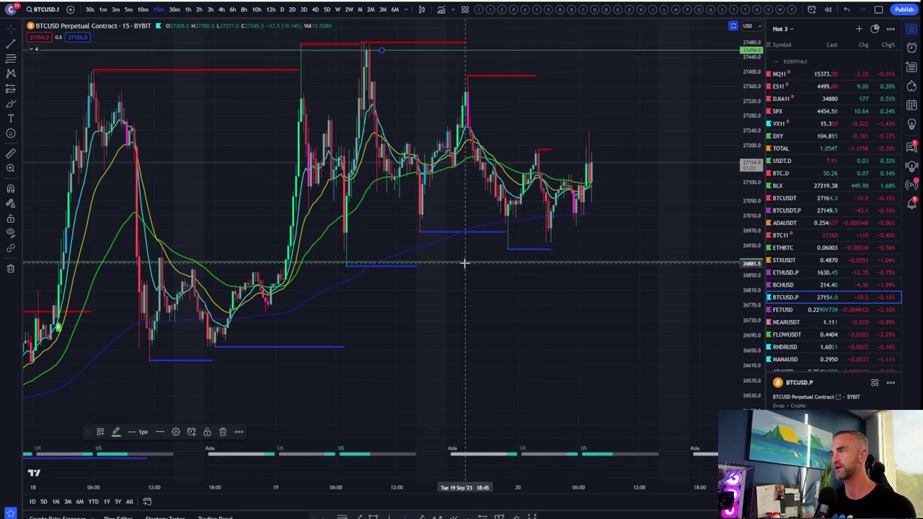
left_click_drag(464, 263, 478, 233)
left_click_drag(463, 265, 474, 237)
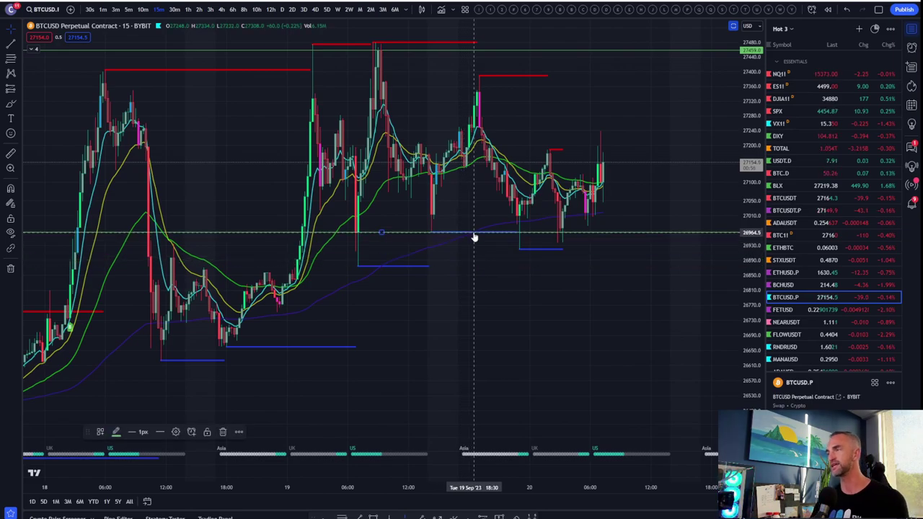
Step: Draw a zigzag path along the recent swing lows and highs from the 19 September low, ending in a projected drop to about 26660
scroll(473, 236, "down", 5)
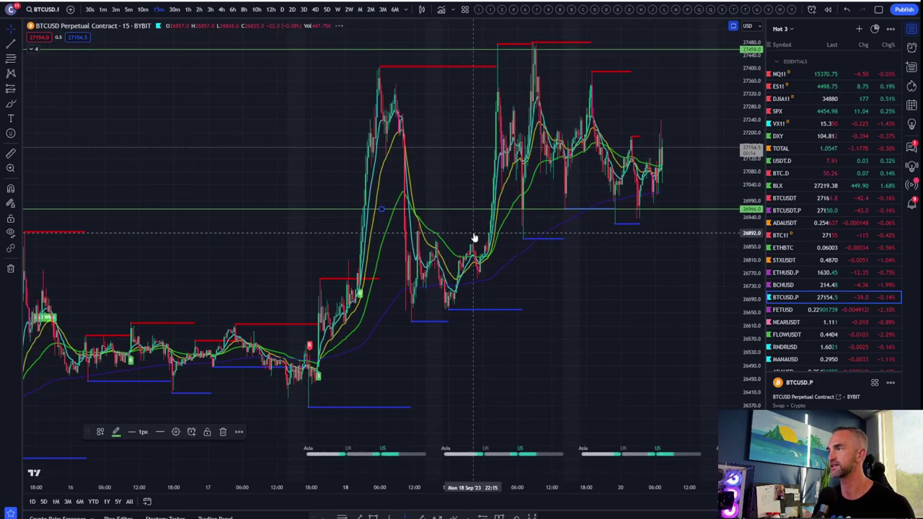
scroll(474, 236, "up", 5)
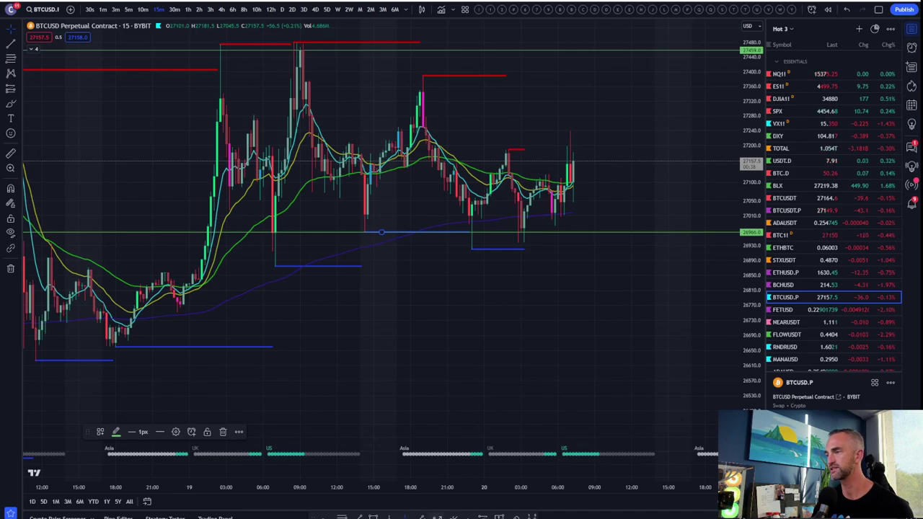
left_click(11, 103)
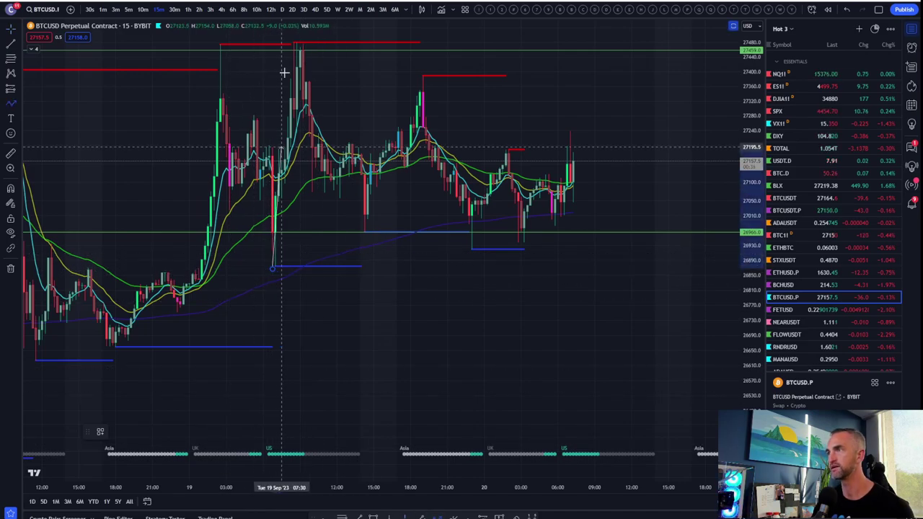
left_click(299, 47)
left_click(373, 225)
left_click(429, 72)
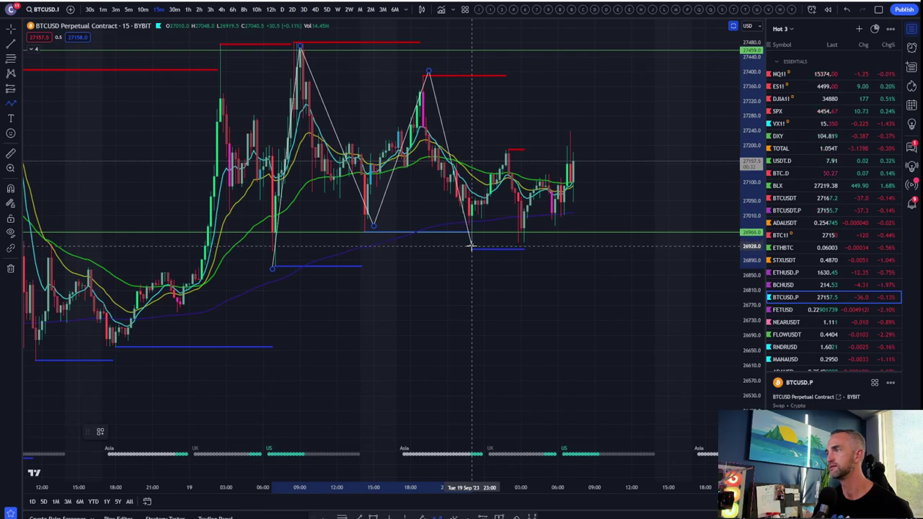
left_click(470, 246)
left_click(508, 155)
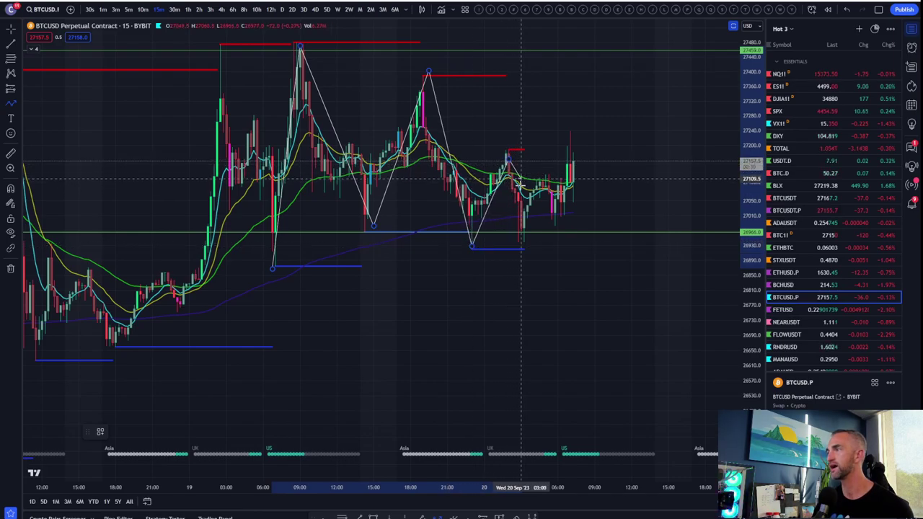
left_click(576, 346)
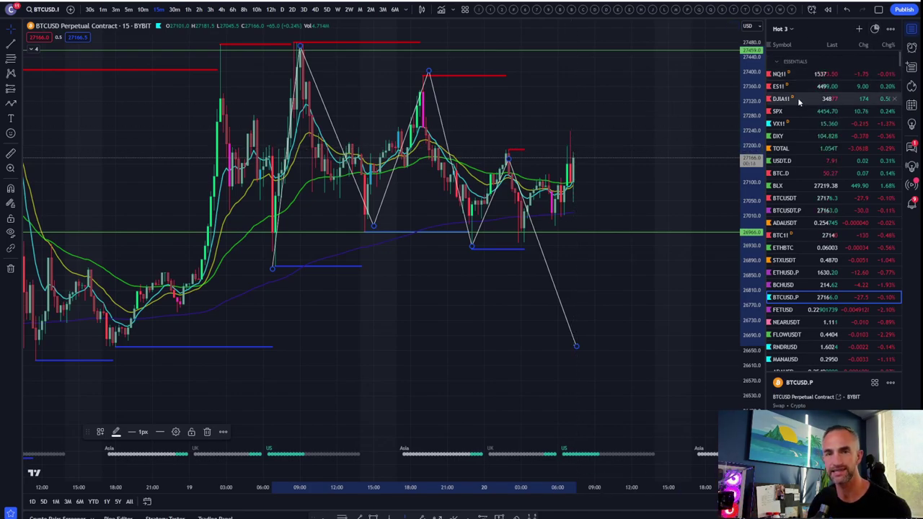
Step: Review the NASDAQ 100 and S&P 500 E-mini futures on their daily charts
left_click(801, 76)
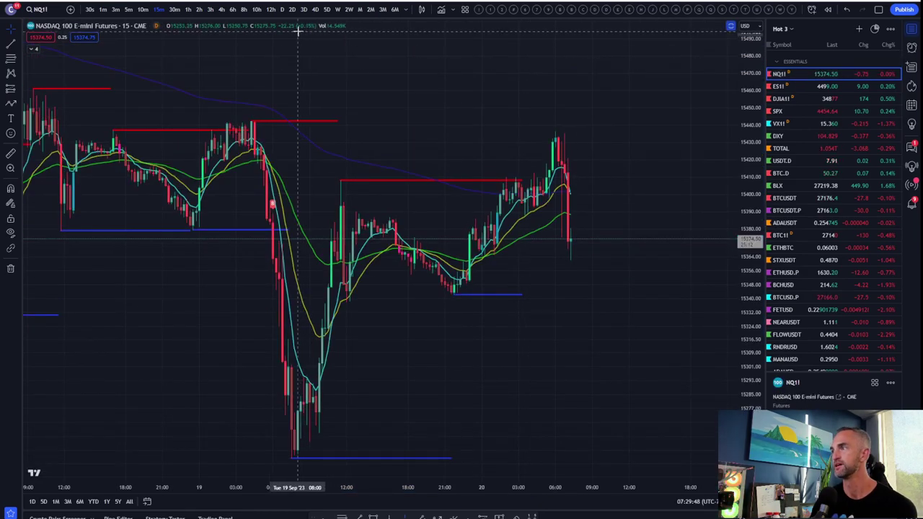
left_click(283, 11)
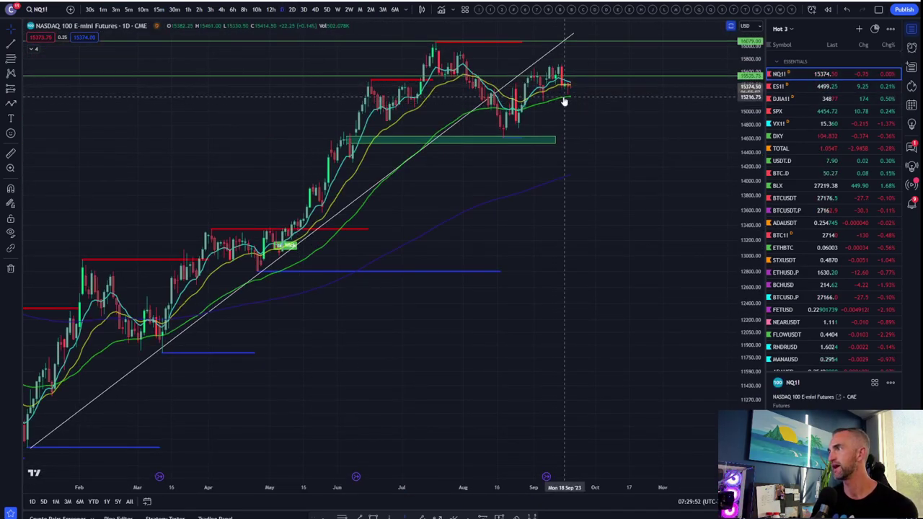
left_click(793, 87)
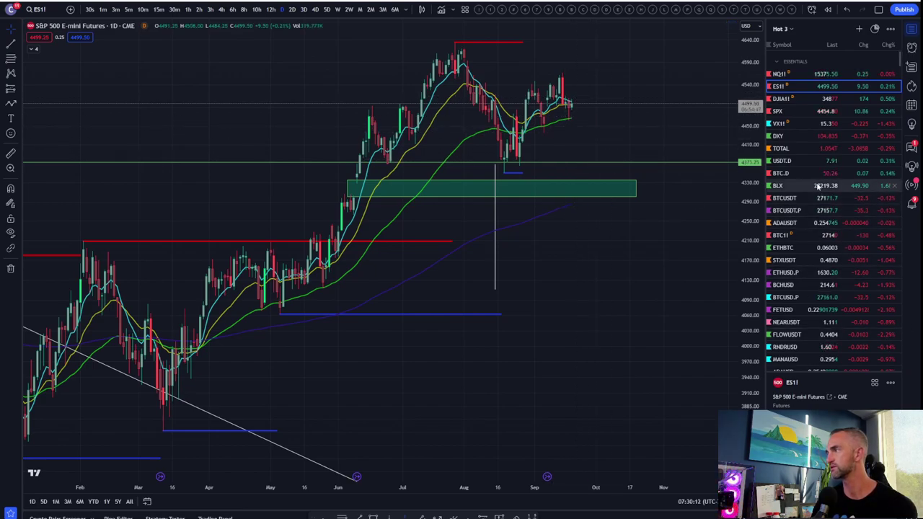
Step: Open the U.S. Dollar Index chart, set it to the 15-minute interval and bring the decline since 14 September into view
left_click(803, 140)
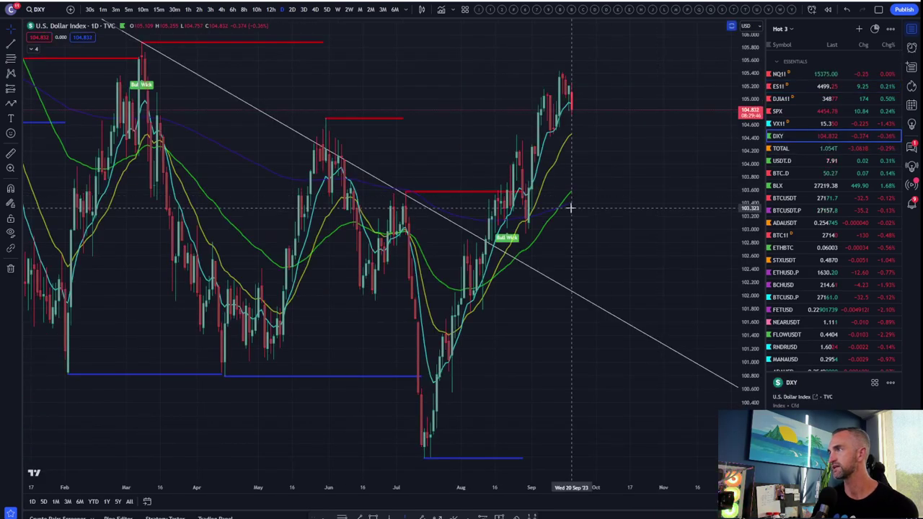
scroll(570, 206, "up", 3)
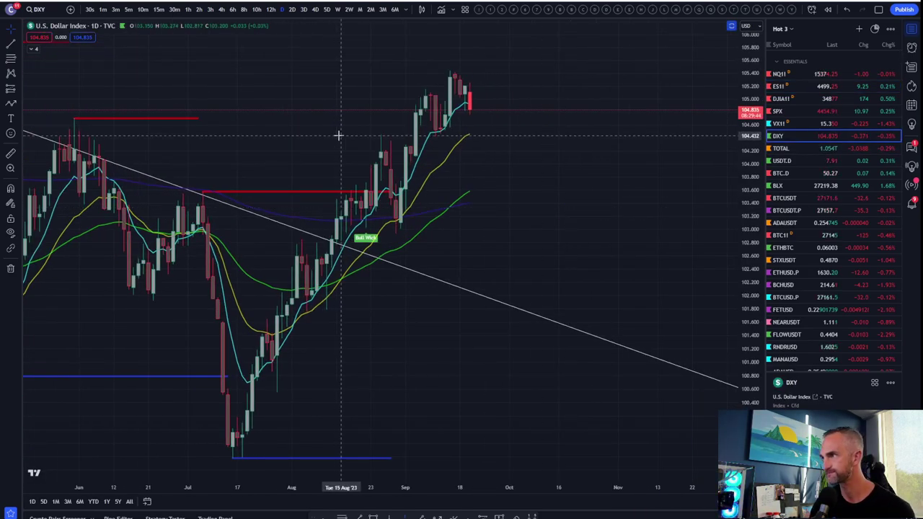
left_click(158, 9)
scroll(268, 90, "down", 6)
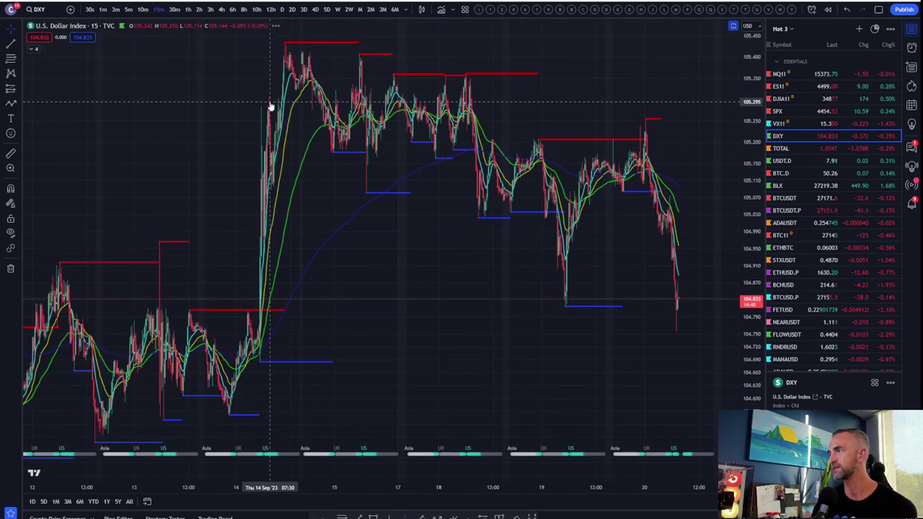
scroll(268, 97, "down", 1)
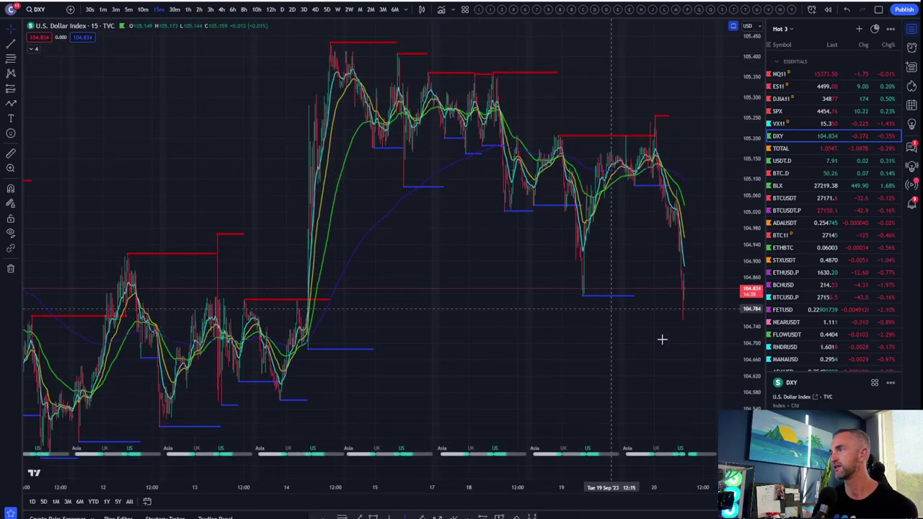
left_click_drag(662, 339, 451, 360)
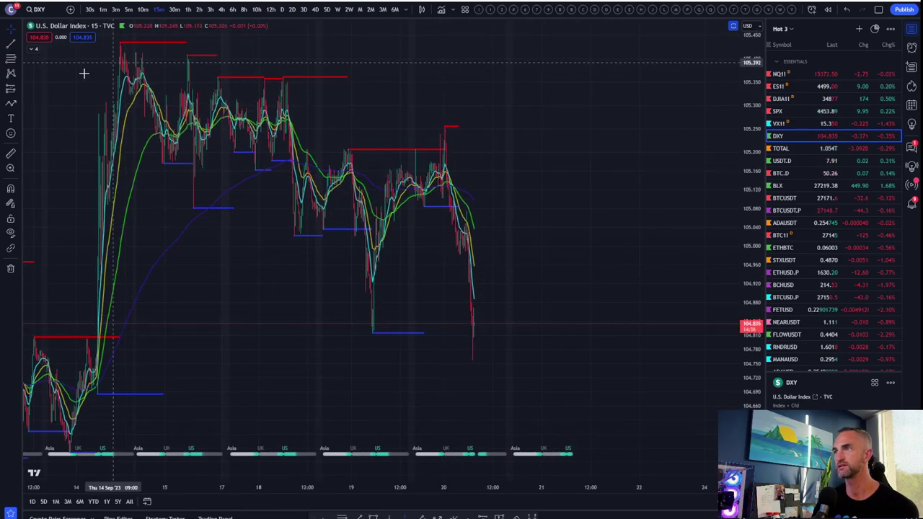
Step: Draw two descending trend lines on DXY, one under the lows from about 105.073 and one over the highs from about 105.397 to 105.137
left_click(11, 43)
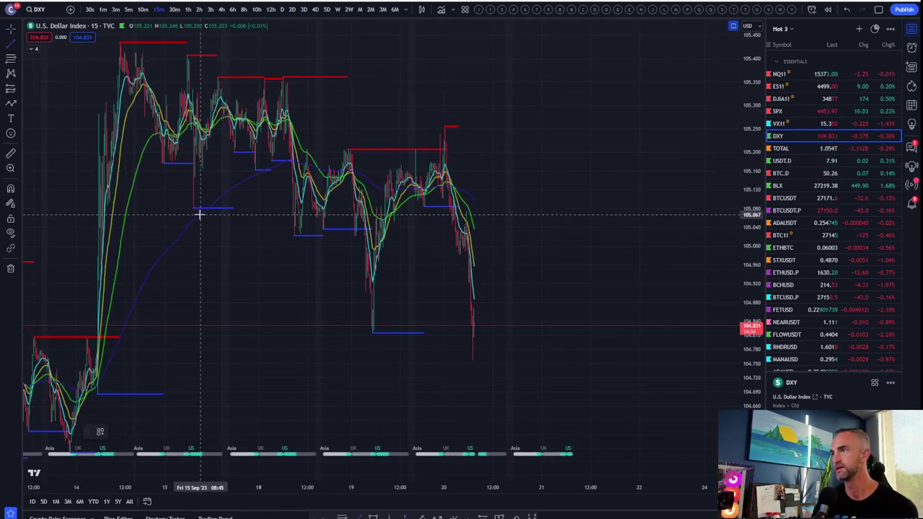
left_click(195, 211)
left_click(593, 422)
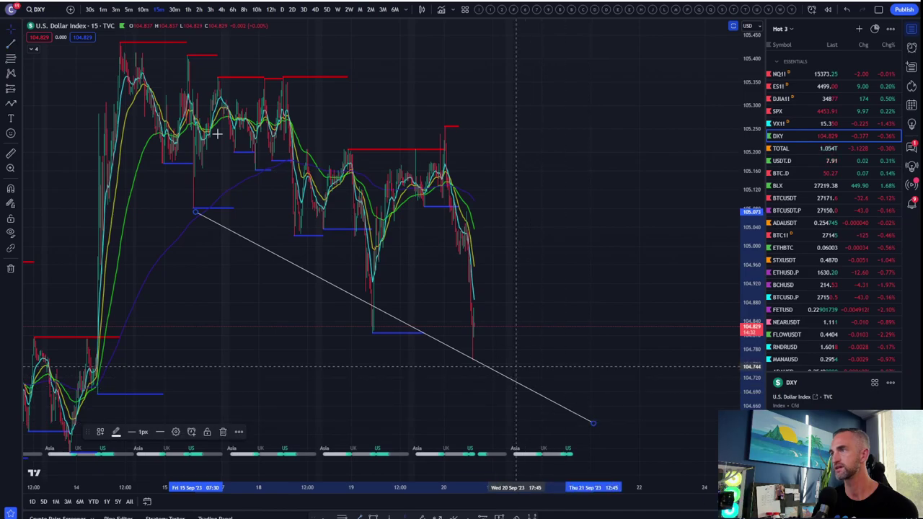
left_click(195, 59)
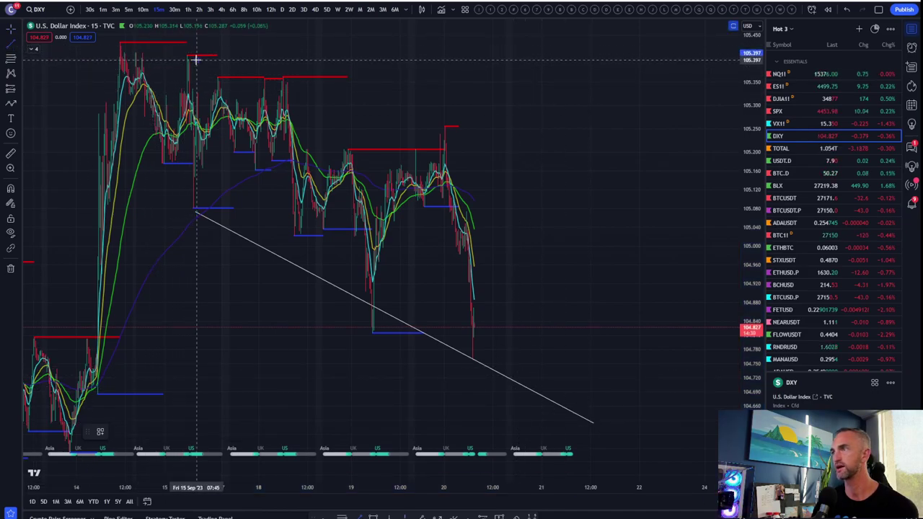
left_click(626, 181)
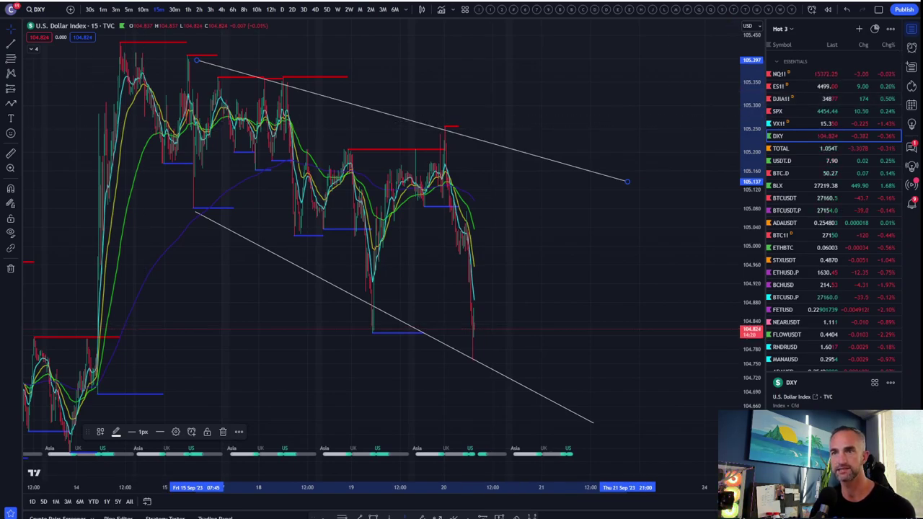
Step: Open the BTCUSDT chart and set it to the daily interval, with the recent months' price action in view
left_click(784, 199)
left_click_drag(448, 250, 330, 245)
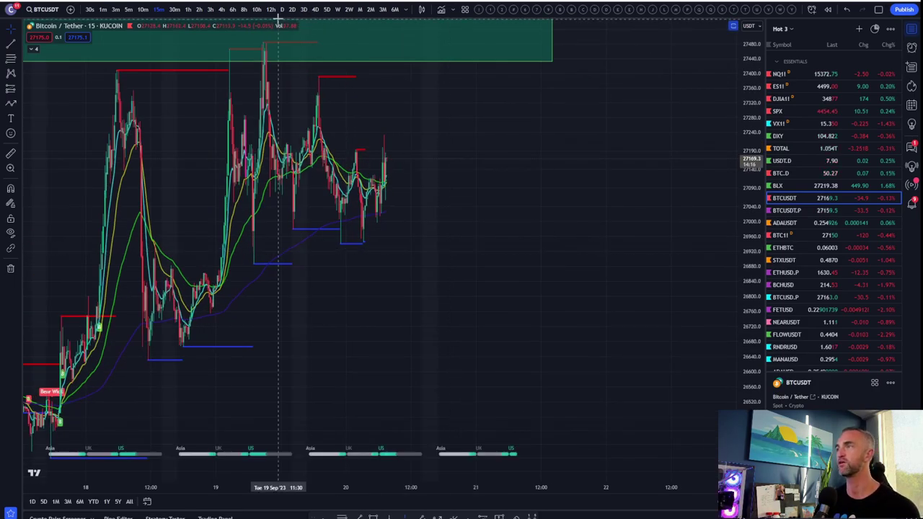
left_click(281, 10)
left_click_drag(621, 215, 705, 215)
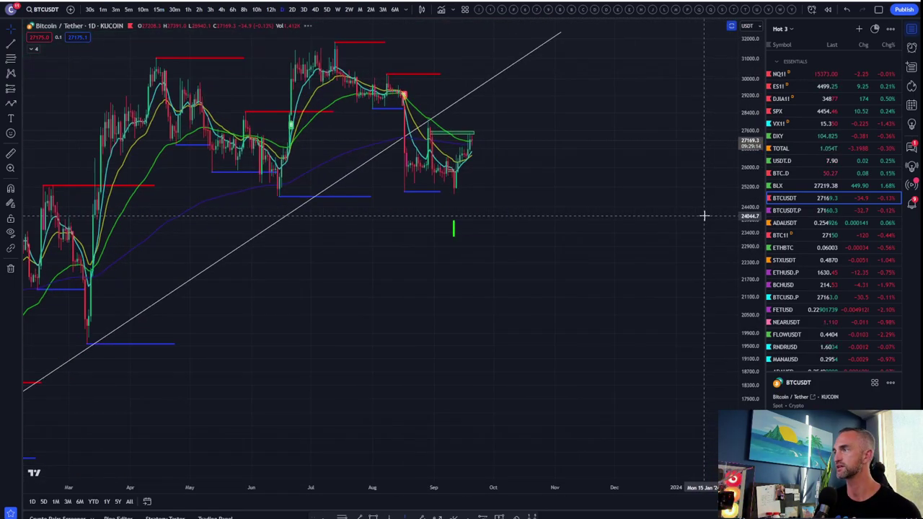
scroll(472, 307, "up", 3)
left_click_drag(441, 332, 638, 325)
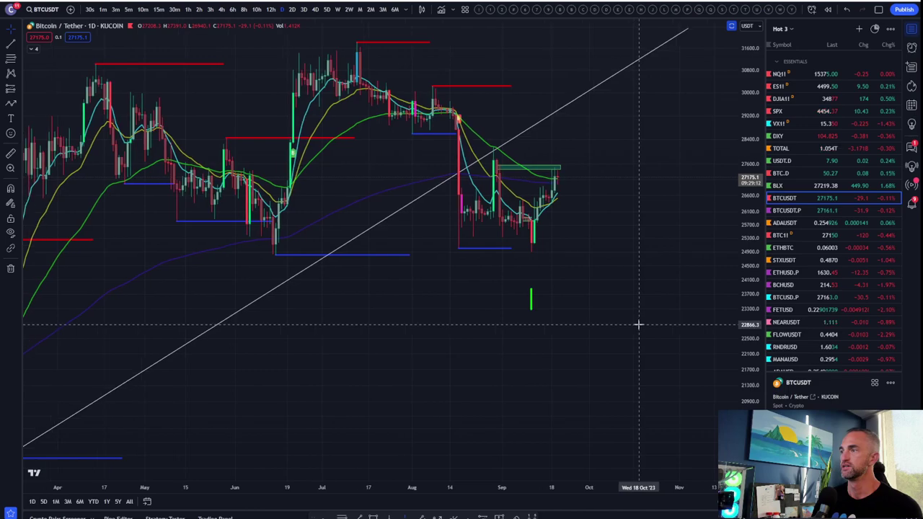
left_click(509, 171)
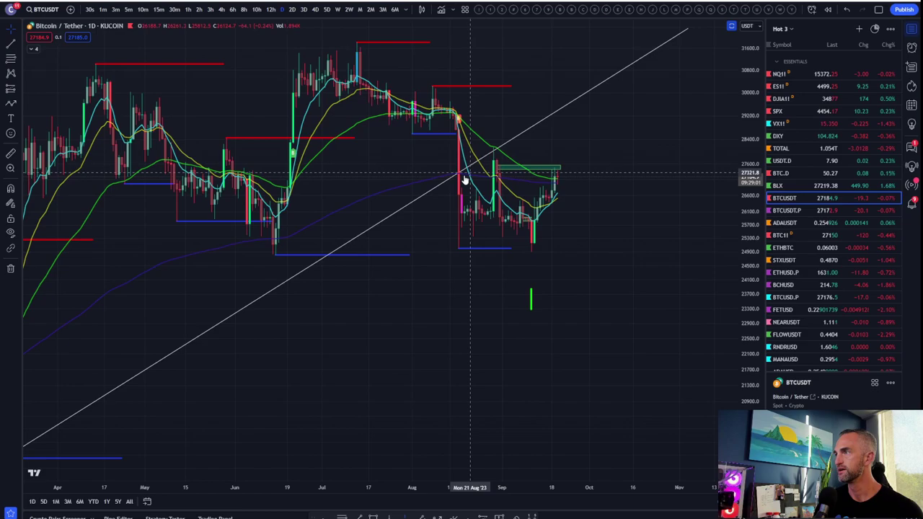
Step: Lower the far end of the ascending trend line to about 26574.5 in mid-November 2023, keeping its November 2022 start point
scroll(572, 116, "down", 5)
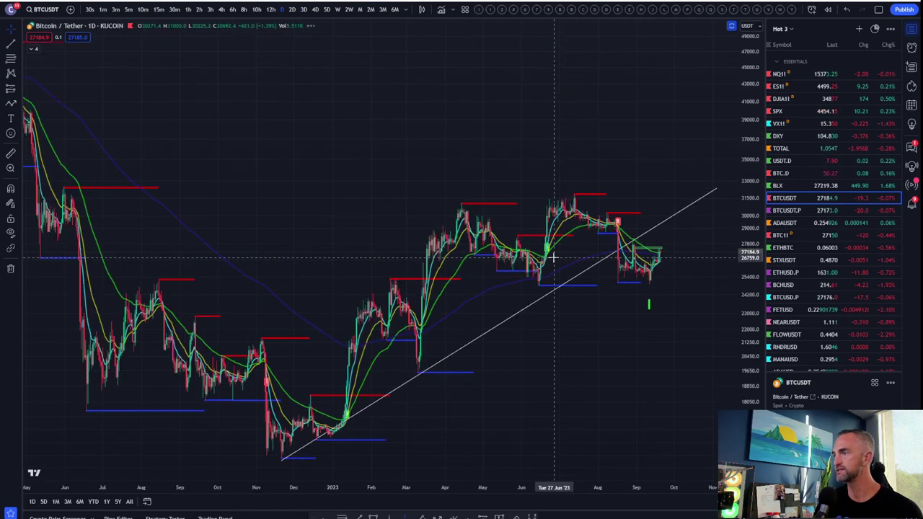
left_click_drag(579, 406, 691, 271)
scroll(659, 354, "up", 2)
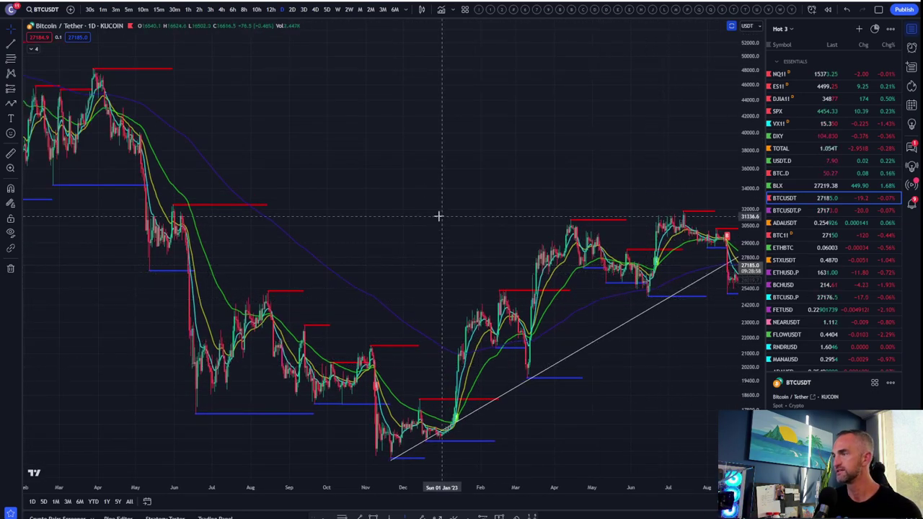
scroll(433, 217, "up", 3)
left_click_drag(630, 287, 445, 323)
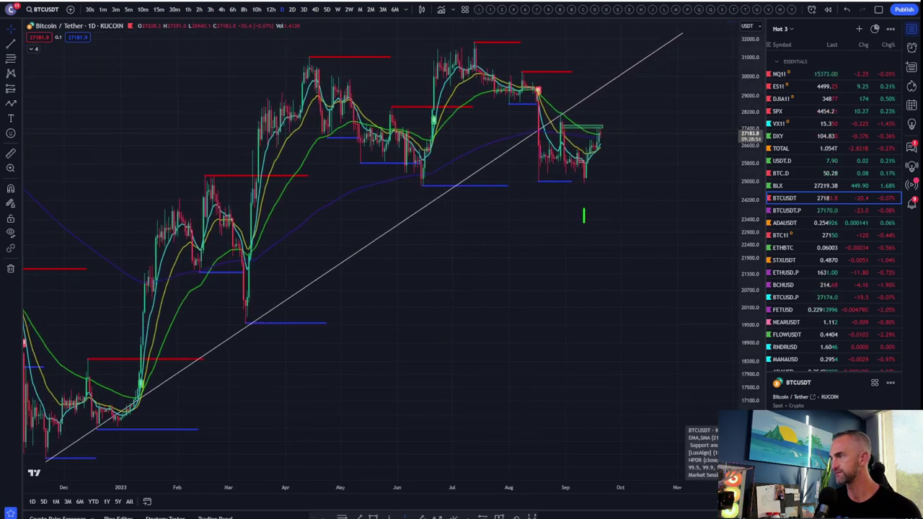
right_click(750, 273)
left_click(614, 233)
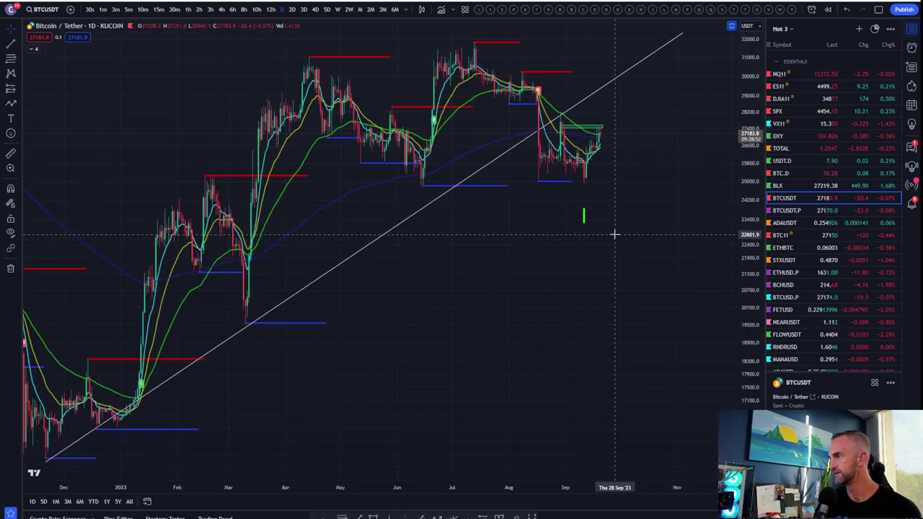
left_click_drag(752, 186, 752, 207)
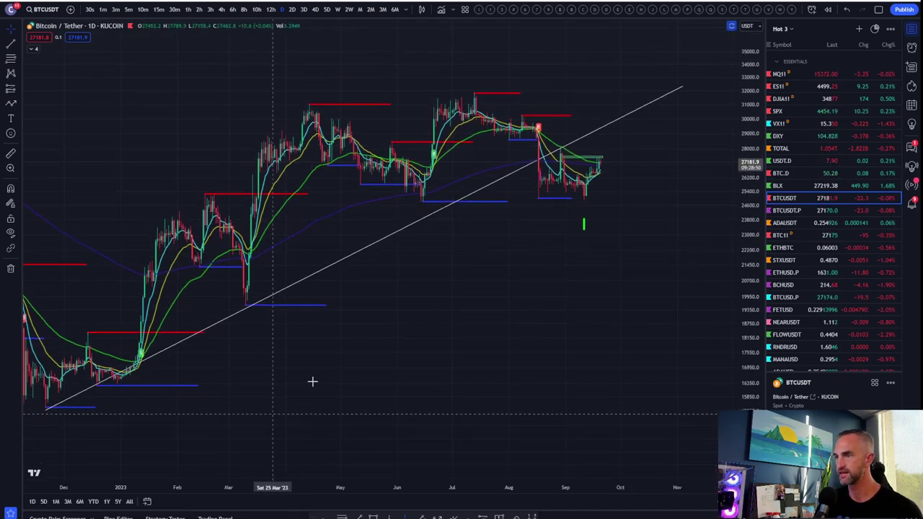
left_click_drag(679, 93, 701, 172)
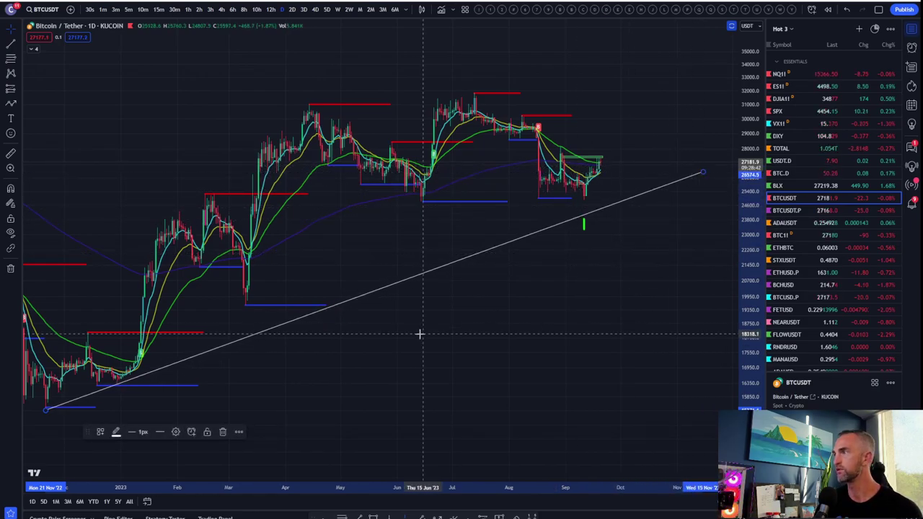
Step: Move the short green vertical line from below the September low to above the candles at about 31000
scroll(420, 334, "down", 3)
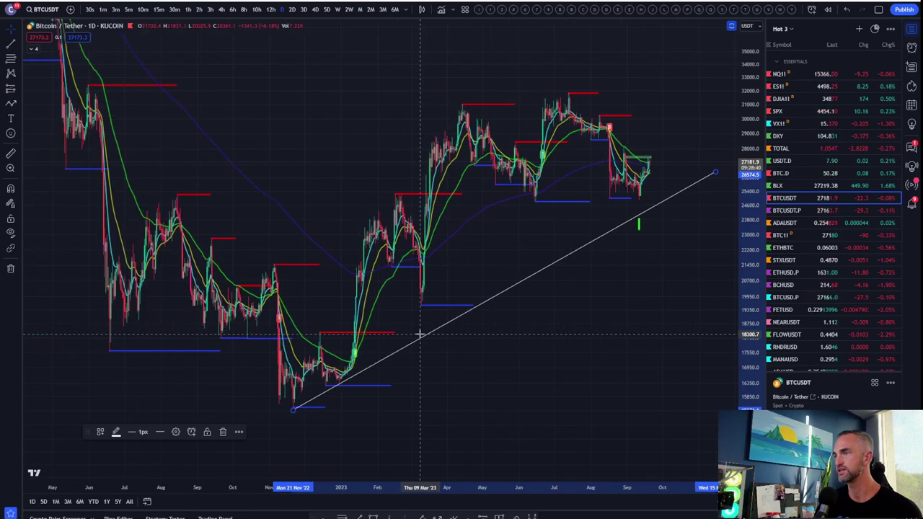
scroll(419, 334, "up", 5)
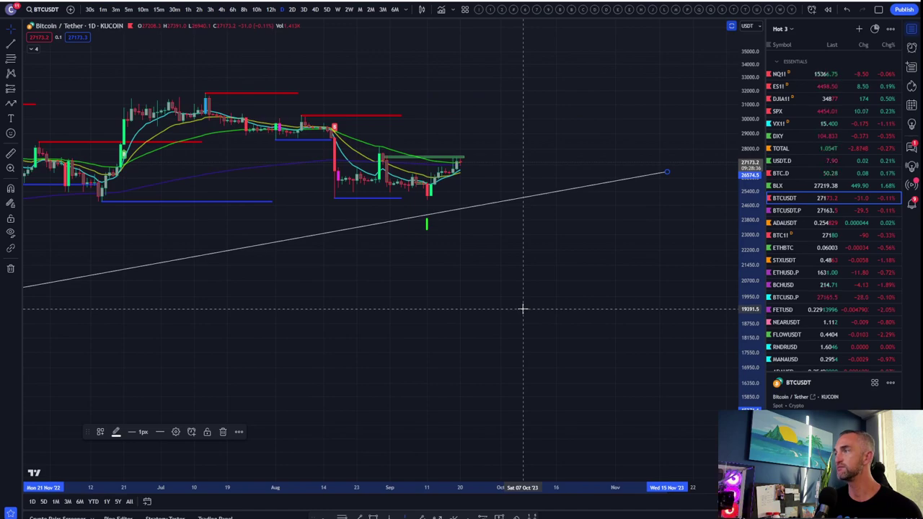
scroll(406, 278, "down", 3)
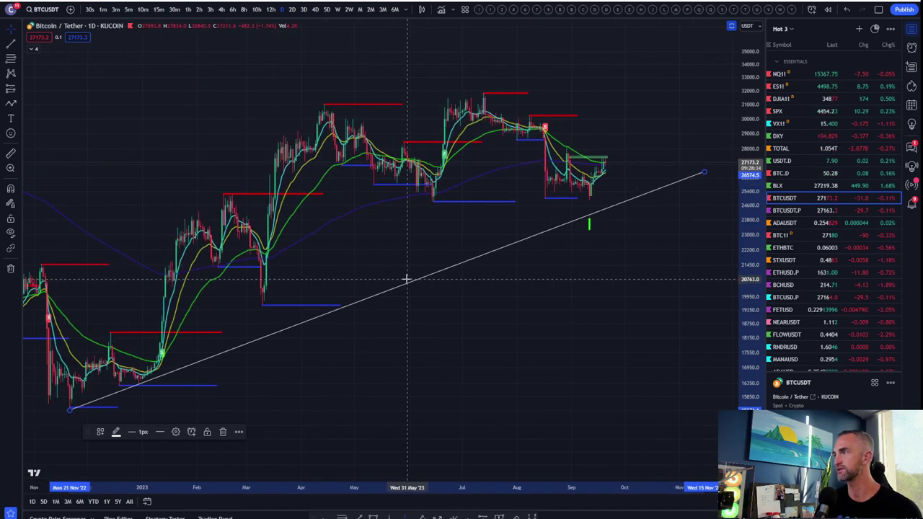
left_click_drag(590, 228, 587, 103)
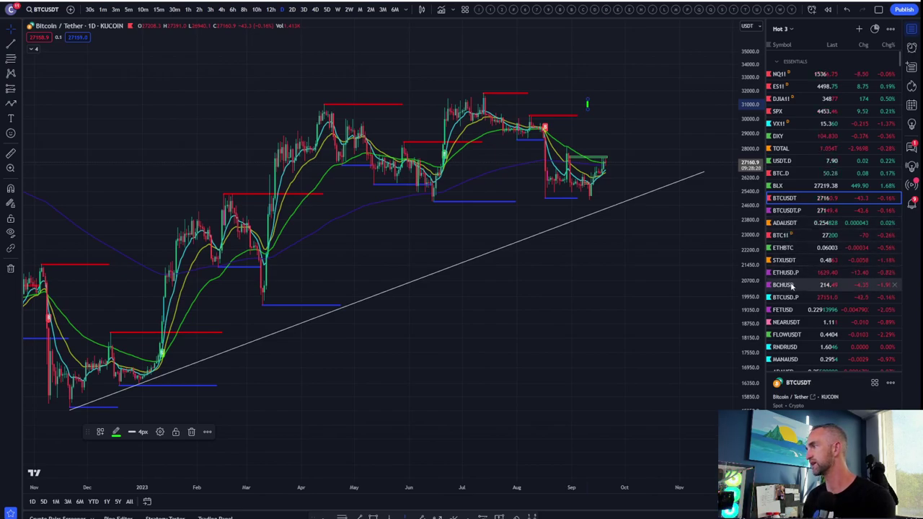
Step: Open the ETHBTC chart and examine its daily downtrend towards the lower green horizontal line, including price action back to 2021
left_click(789, 247)
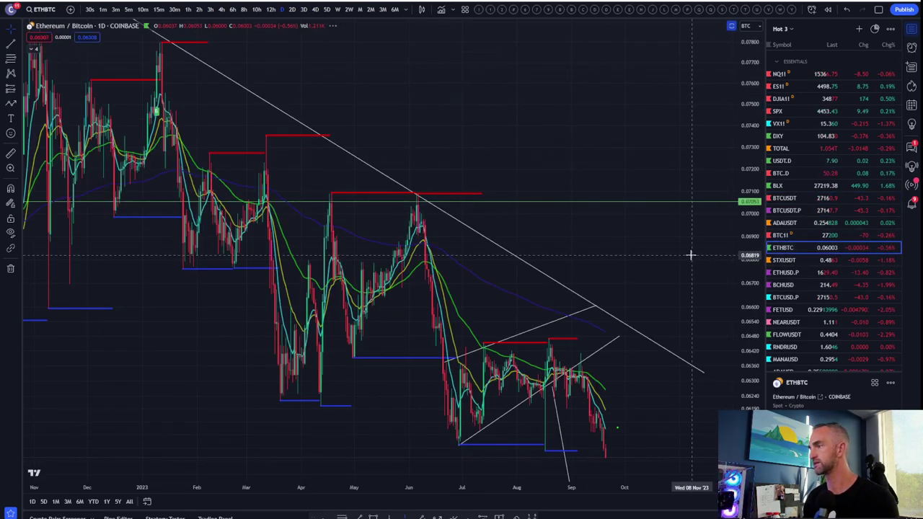
left_click_drag(690, 255, 656, 53)
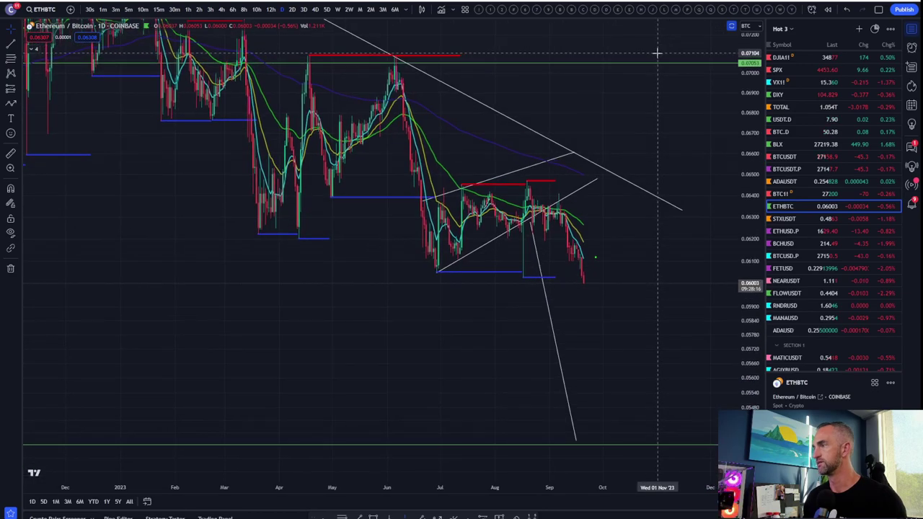
left_click_drag(678, 362, 659, 212)
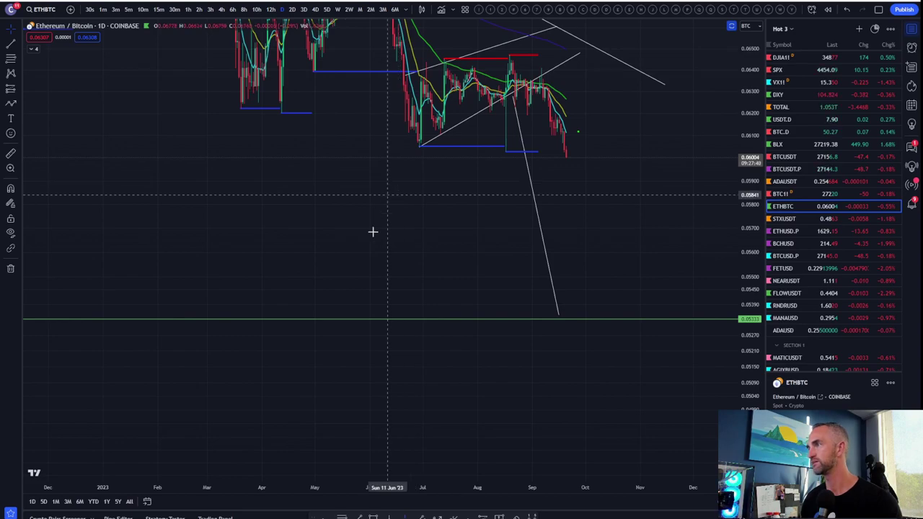
scroll(644, 221, "down", 10)
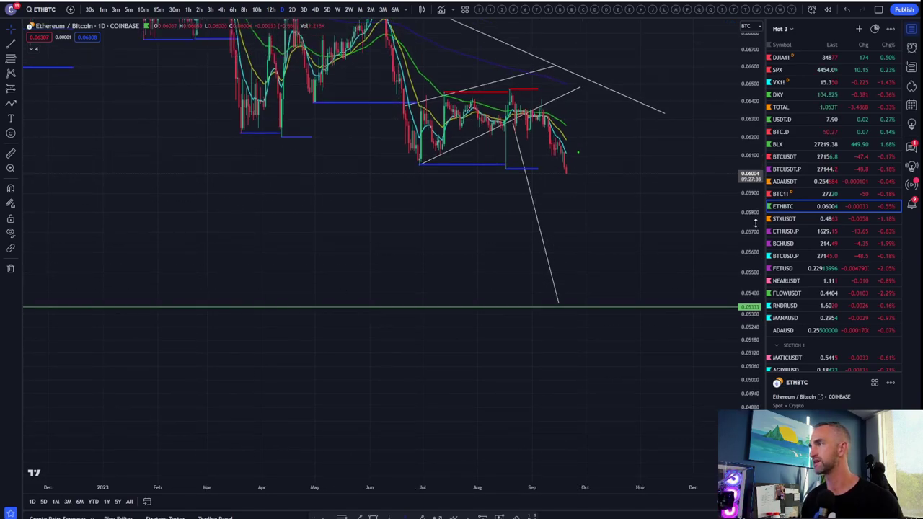
scroll(294, 235, "down", 5)
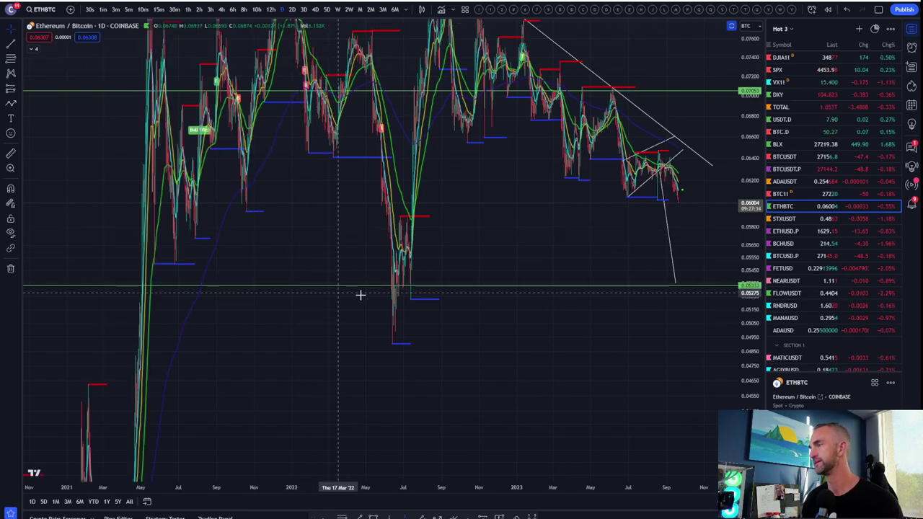
scroll(700, 339, "up", 3)
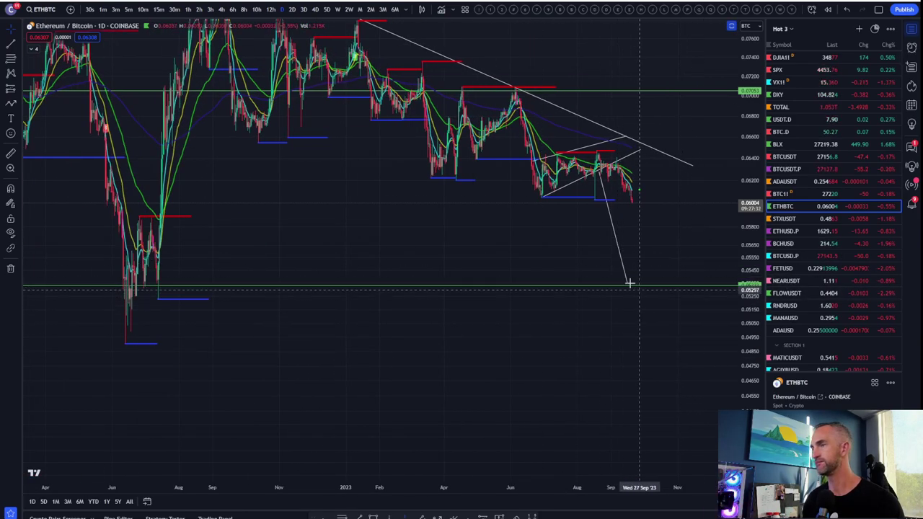
scroll(584, 356, "up", 3)
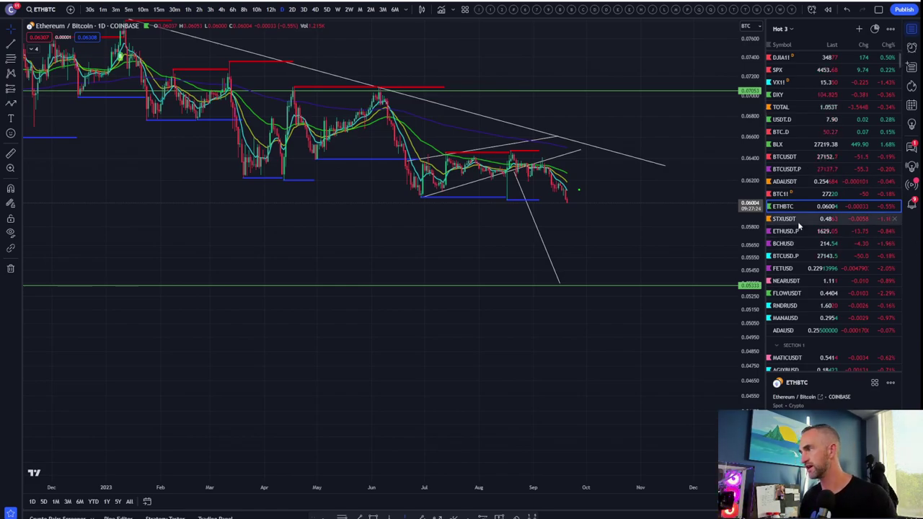
Step: Find Bitget's ETHUSDT.P perpetual contract in the watchlist and open its daily chart
scroll(799, 224, "down", 5)
scroll(799, 224, "down", 5)
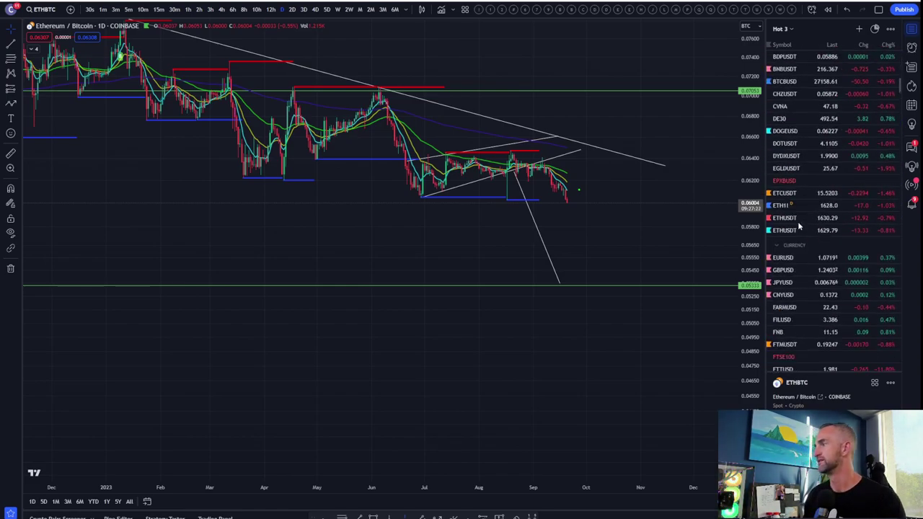
scroll(799, 225, "down", 15)
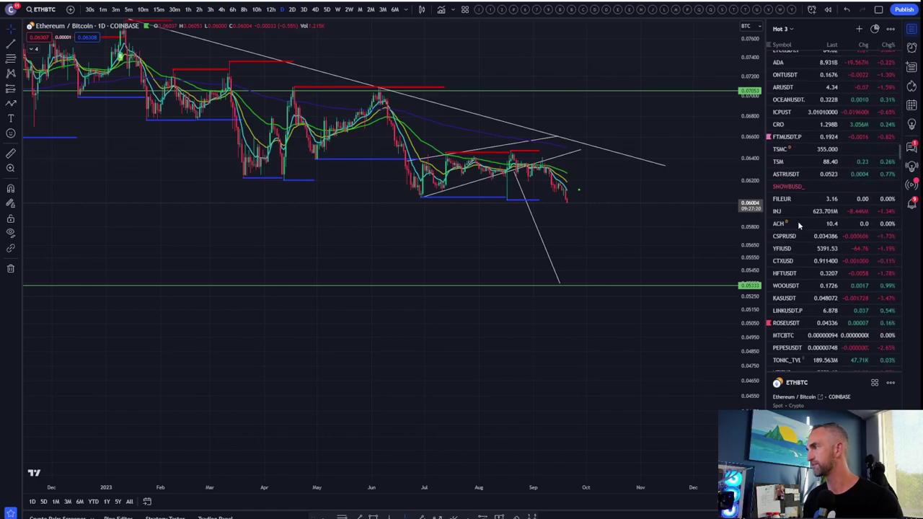
scroll(799, 226, "down", 15)
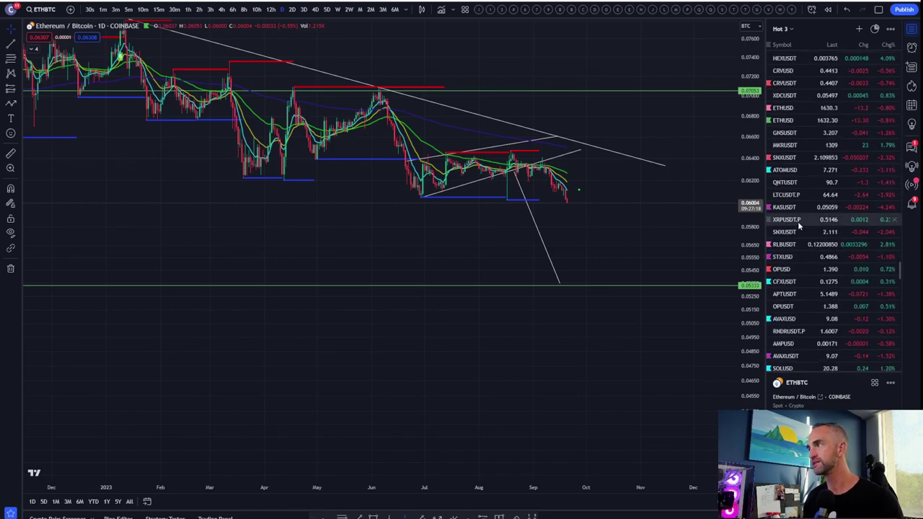
scroll(799, 226, "down", 15)
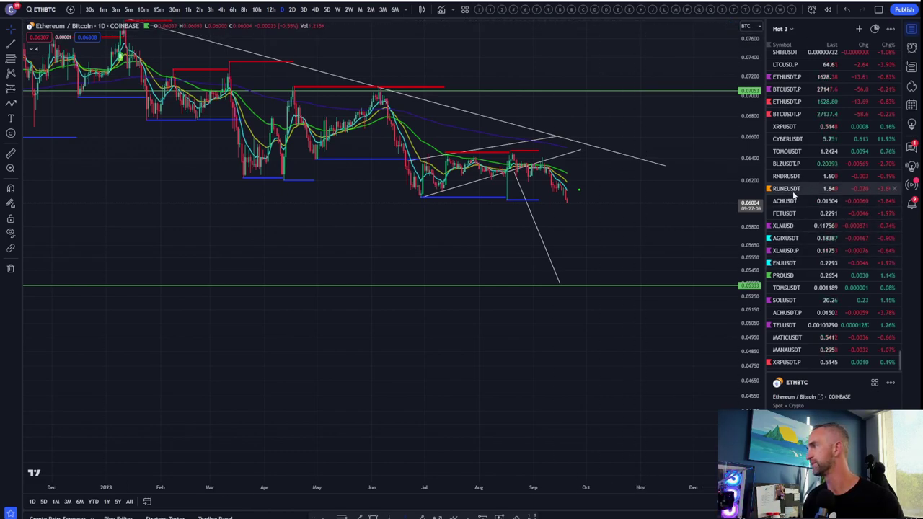
scroll(794, 195, "up", 3)
left_click(797, 159)
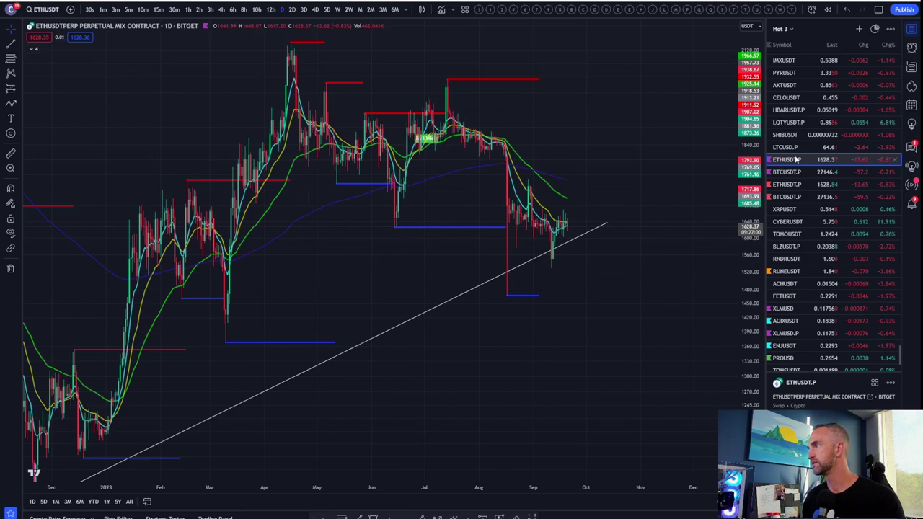
Step: Open the daily DXY chart and erase the two short descending trend lines around the September 2023 candles
scroll(797, 159, "up", 10)
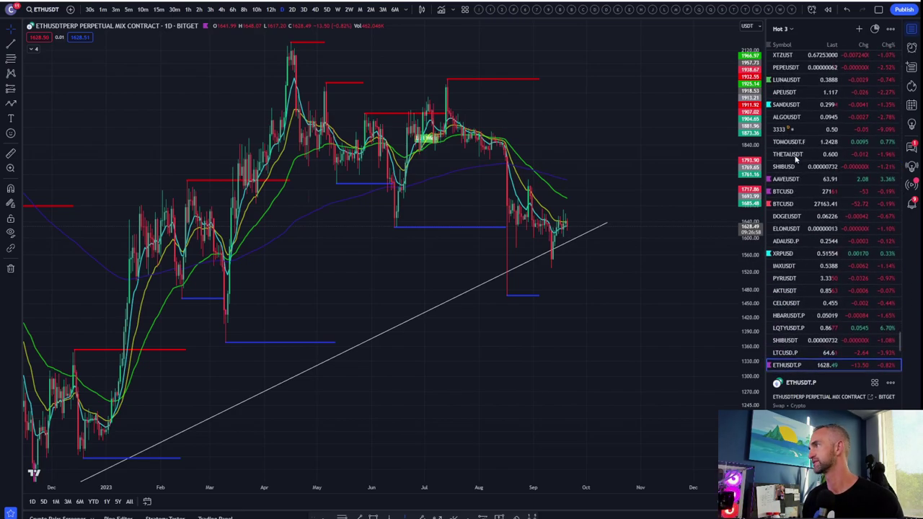
scroll(796, 159, "up", 10)
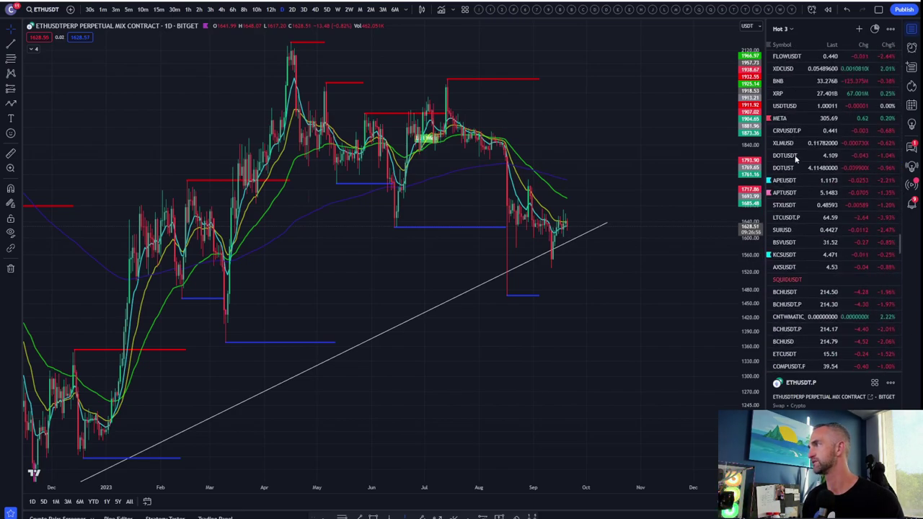
scroll(812, 77, "up", 10)
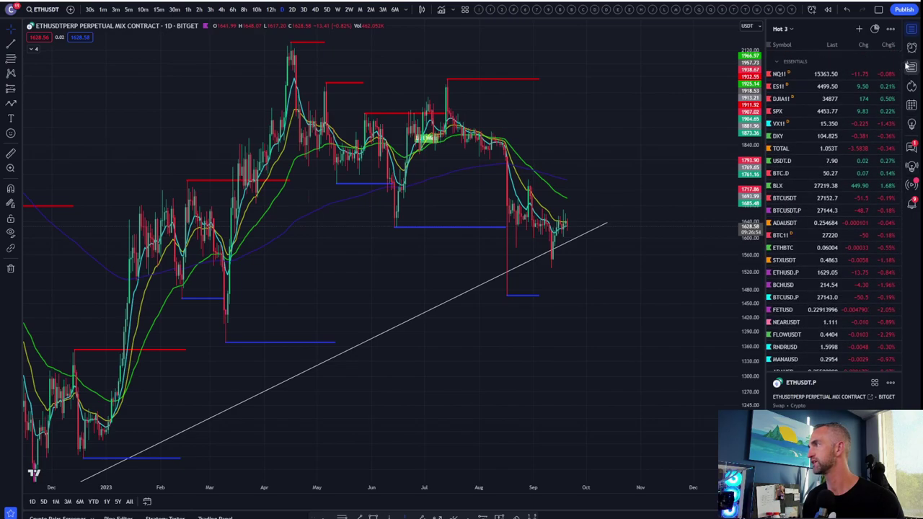
left_click(786, 135)
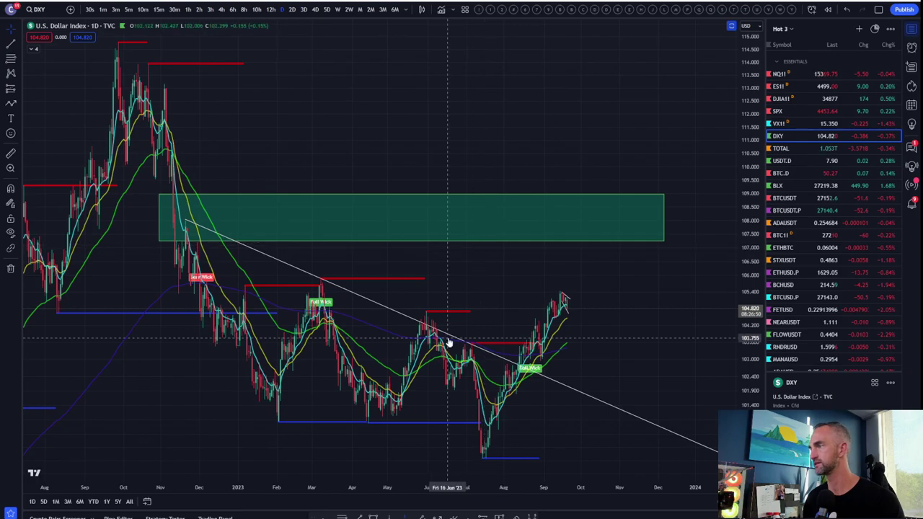
scroll(453, 329, "up", 3)
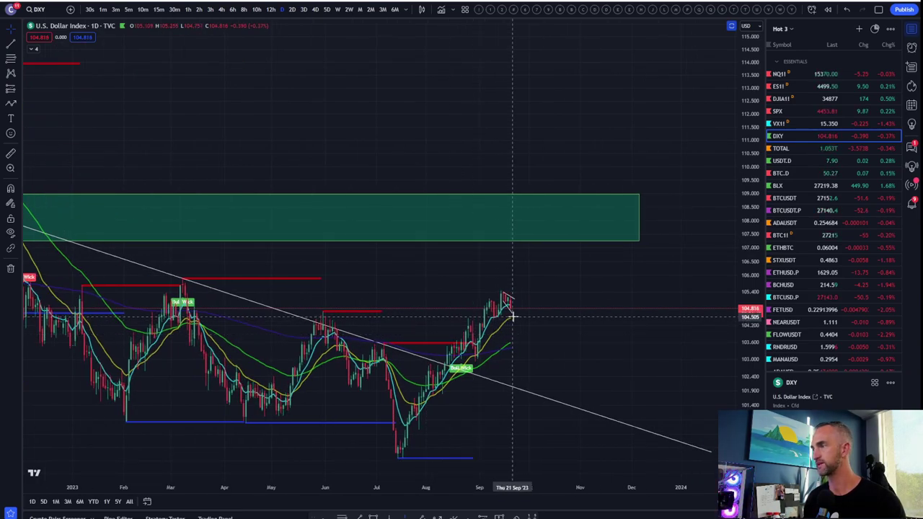
scroll(482, 319, "up", 2)
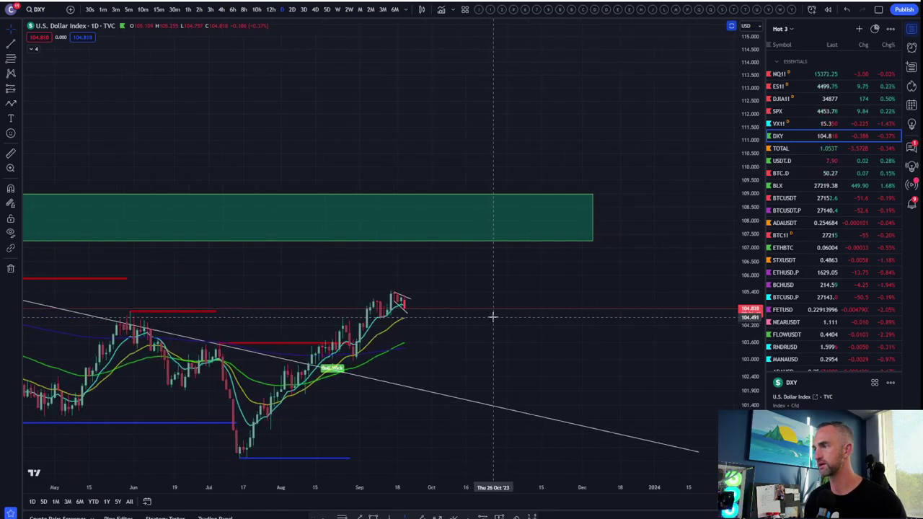
left_click_drag(407, 300, 428, 289)
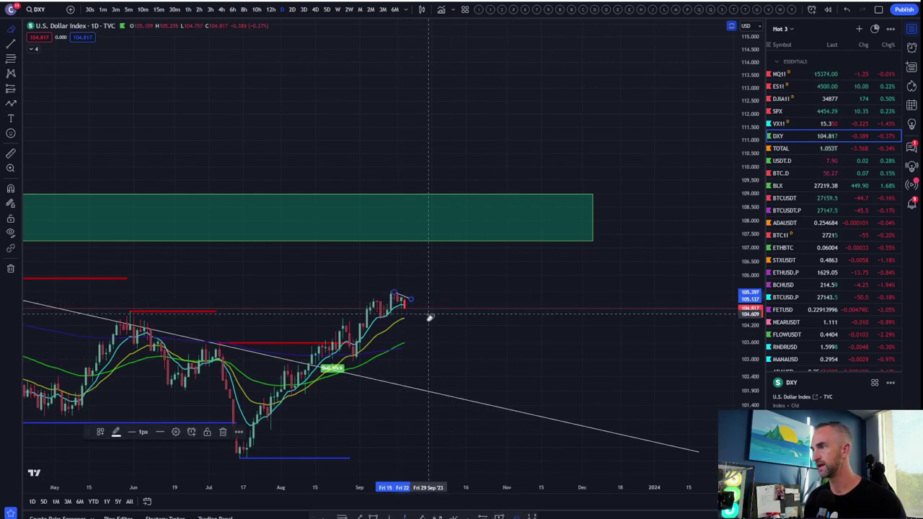
left_click(468, 354)
Step: Review the wider DXY daily trend, reveal the indicator panes and inspect the oscillator with the 80 and 20 levels at full size
scroll(467, 353, "down", 3)
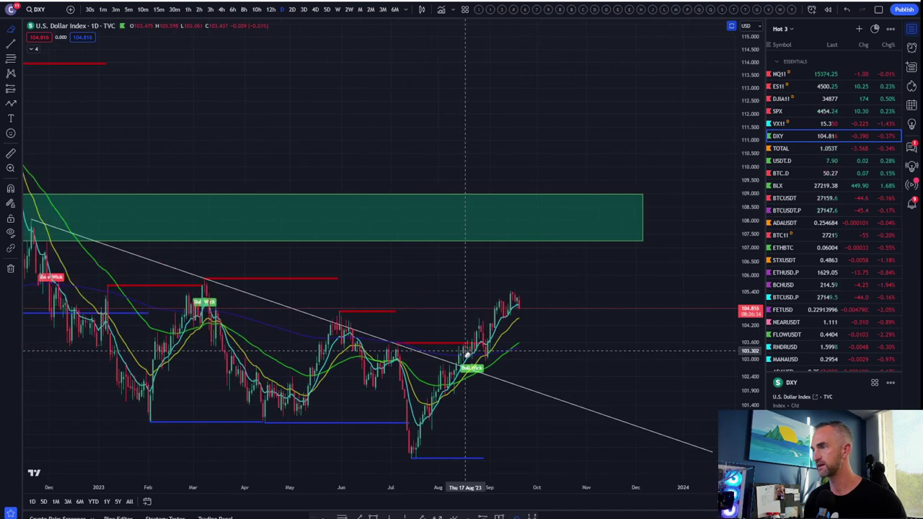
scroll(468, 354, "down", 3)
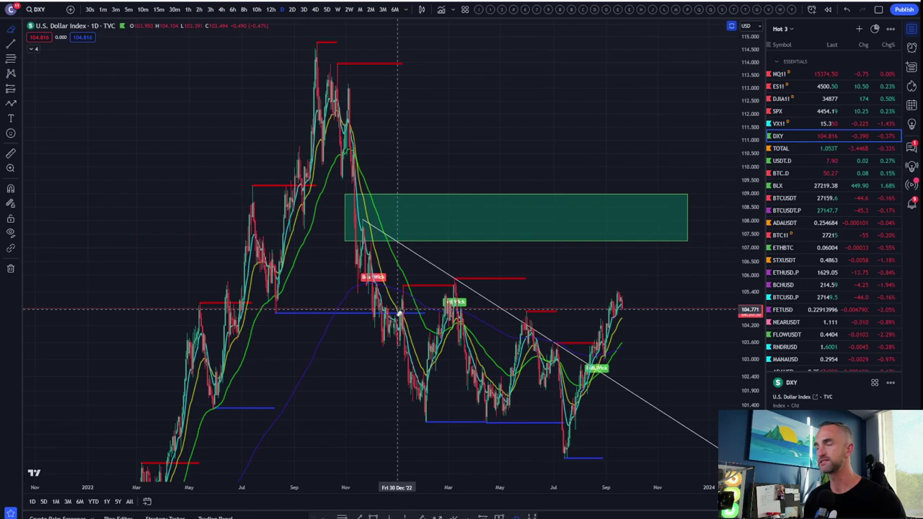
scroll(634, 133, "up", 3)
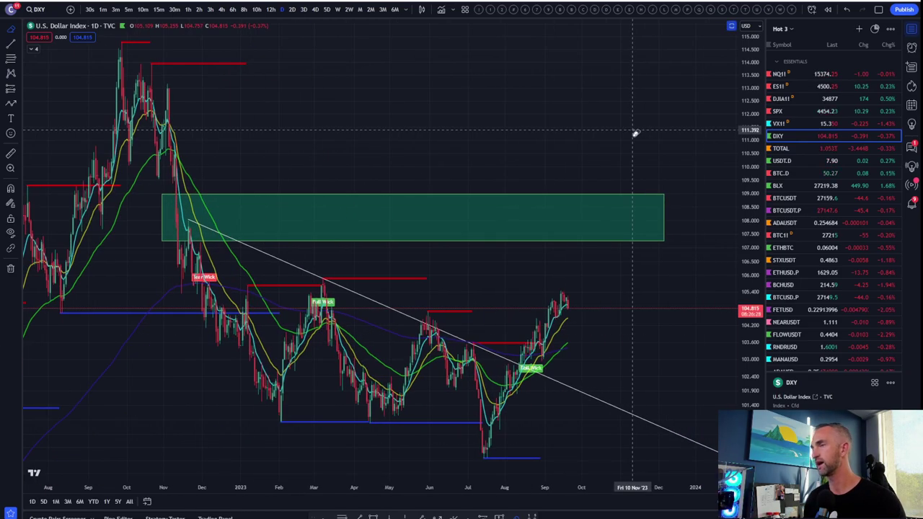
double_click(579, 114)
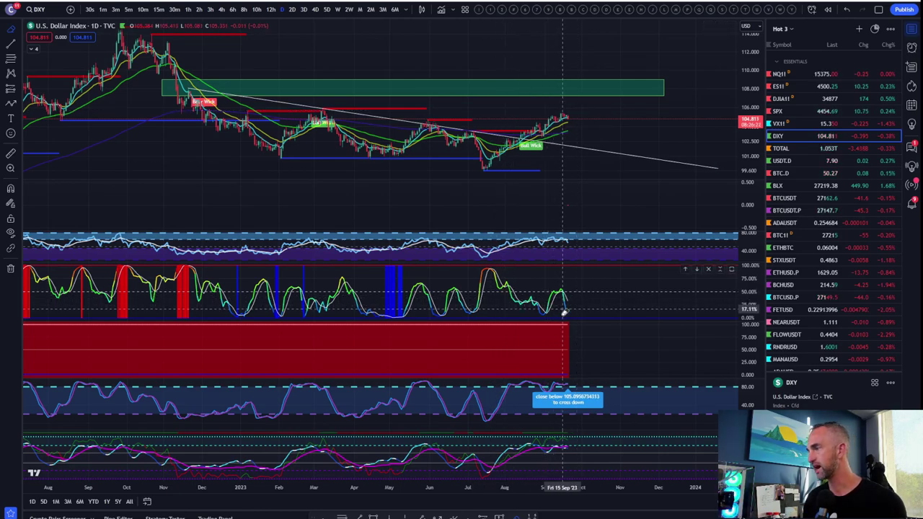
double_click(655, 408)
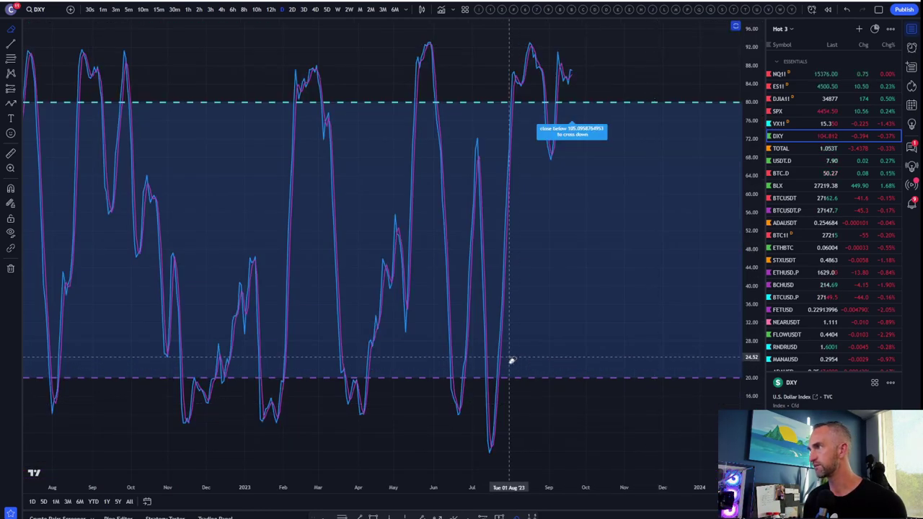
double_click(542, 280)
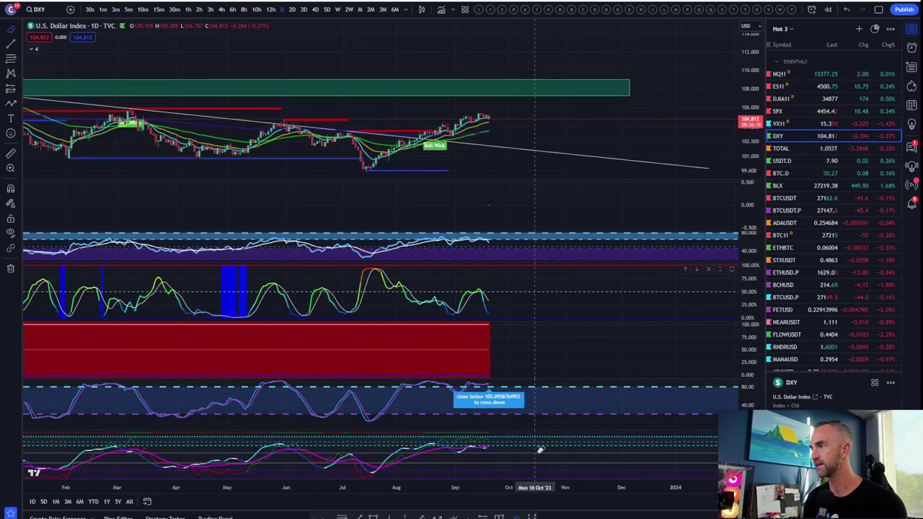
double_click(583, 401)
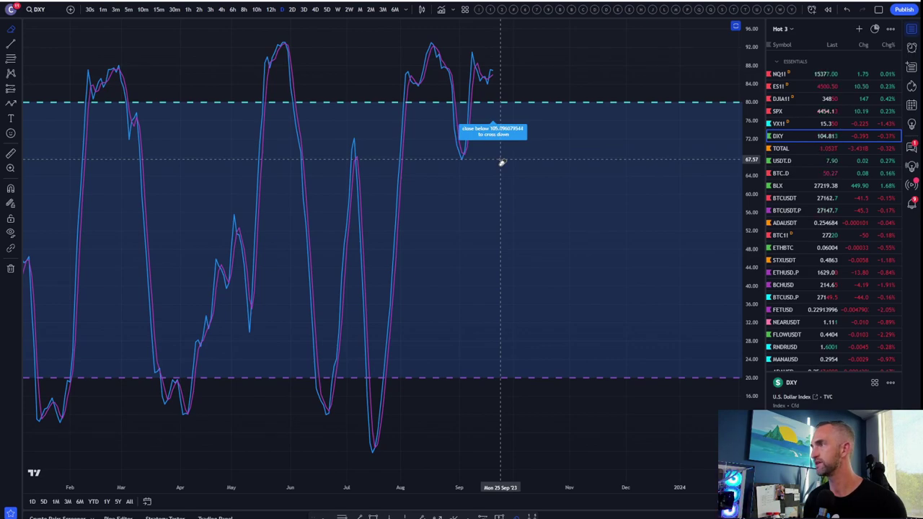
double_click(501, 224)
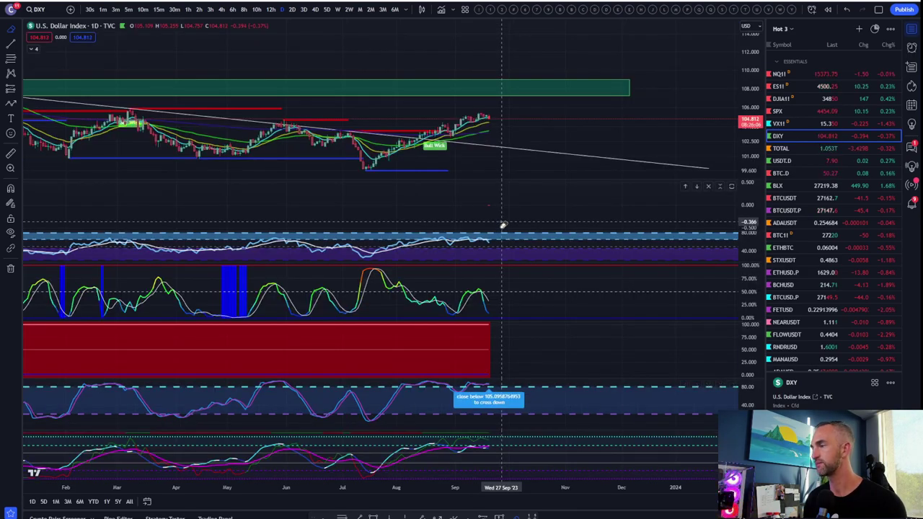
Step: Check DXY on the 5D and 2D intervals, inspecting the 2D oscillator with the 80 and 20 levels at full size
left_click(327, 9)
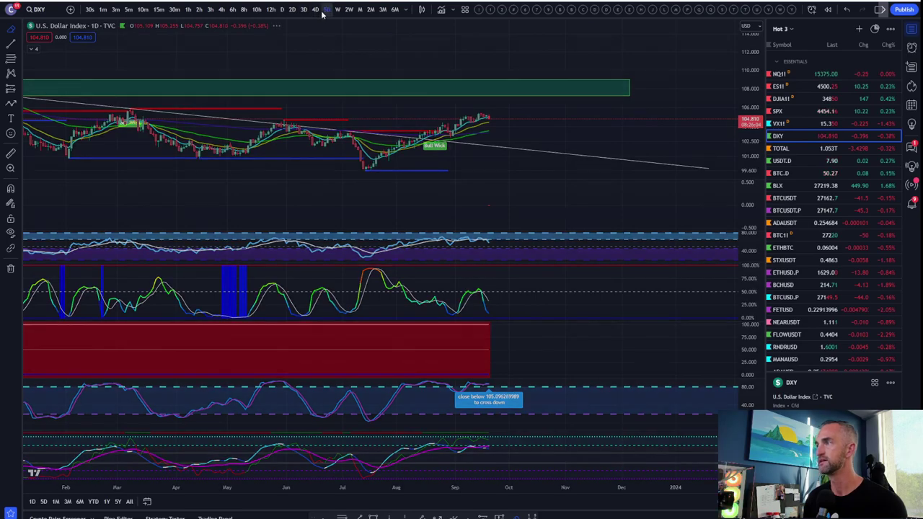
scroll(334, 103, "up", 3)
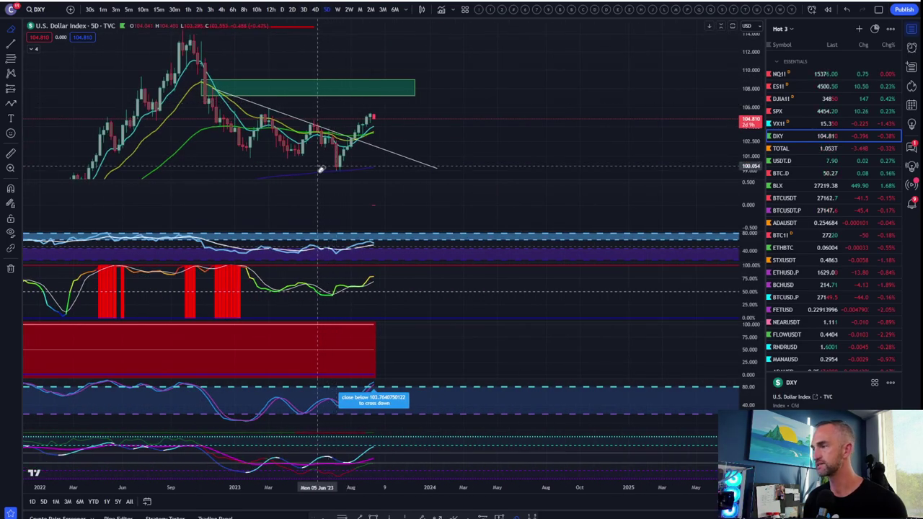
left_click(291, 10)
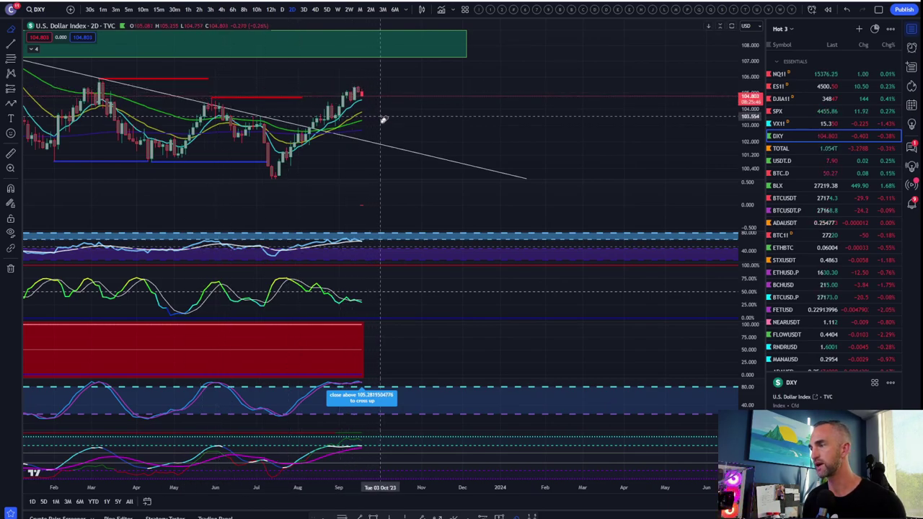
double_click(428, 399)
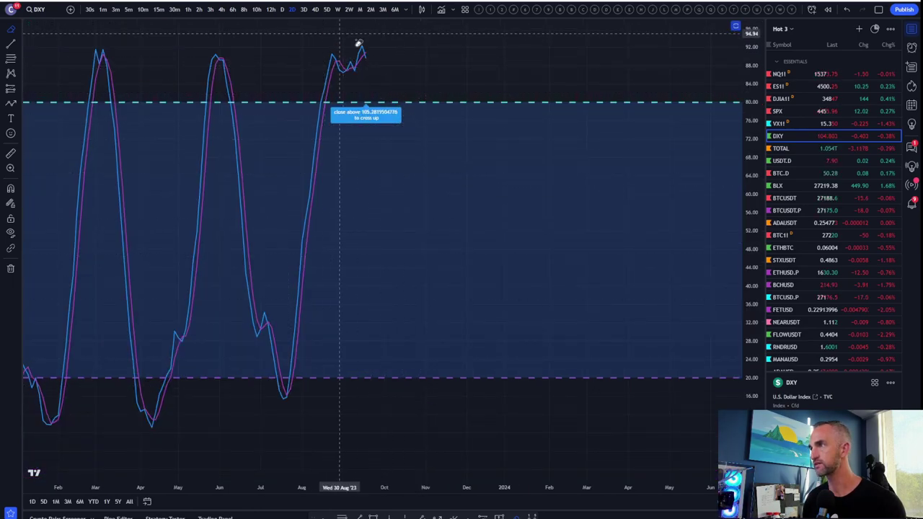
double_click(407, 167)
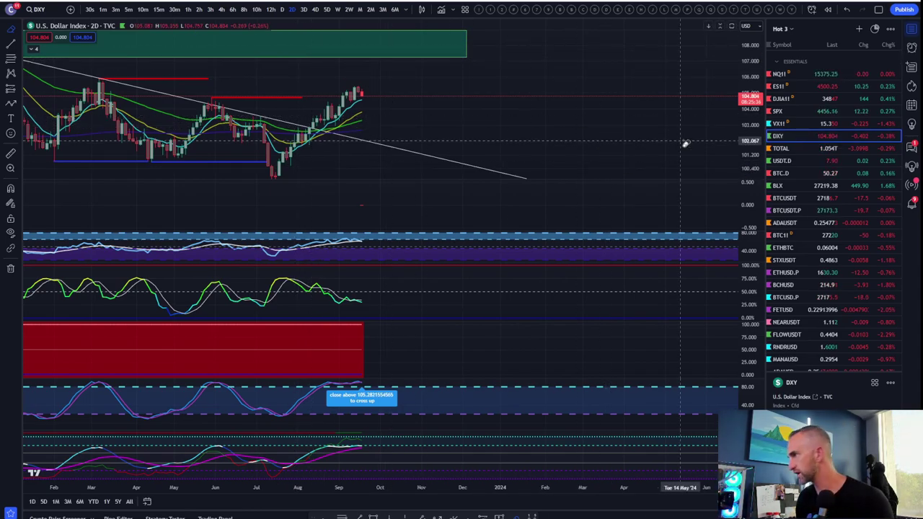
Step: View BTCUSDT on the 2D interval, then open VX1! and examine its recent candles around the green support zone
left_click(786, 198)
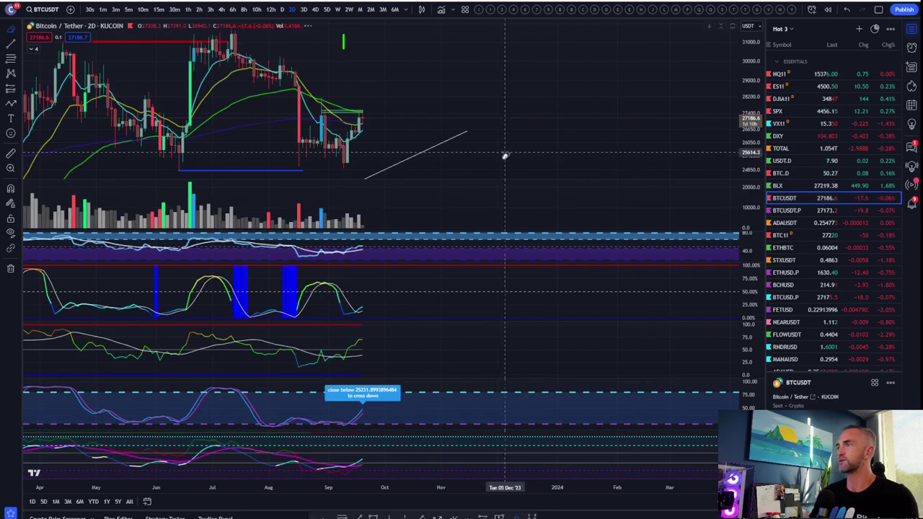
left_click(802, 125)
scroll(532, 94, "down", 10)
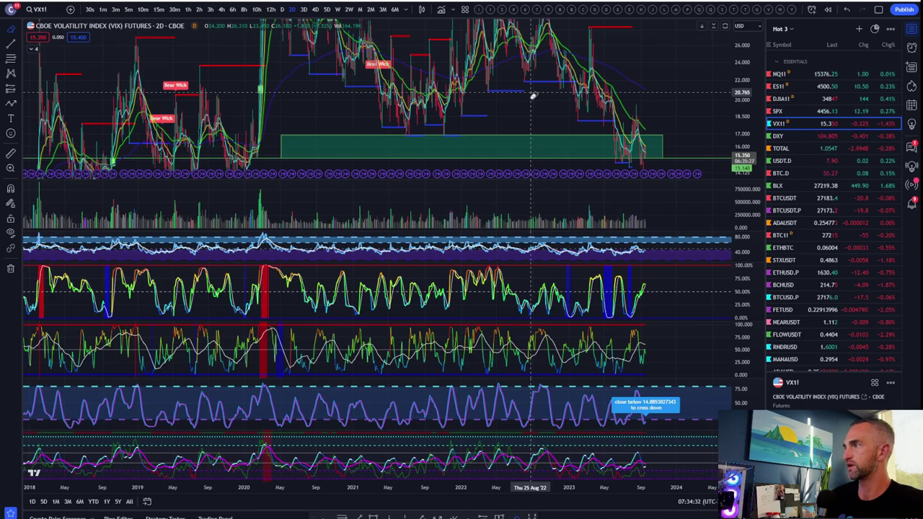
scroll(532, 94, "up", 8)
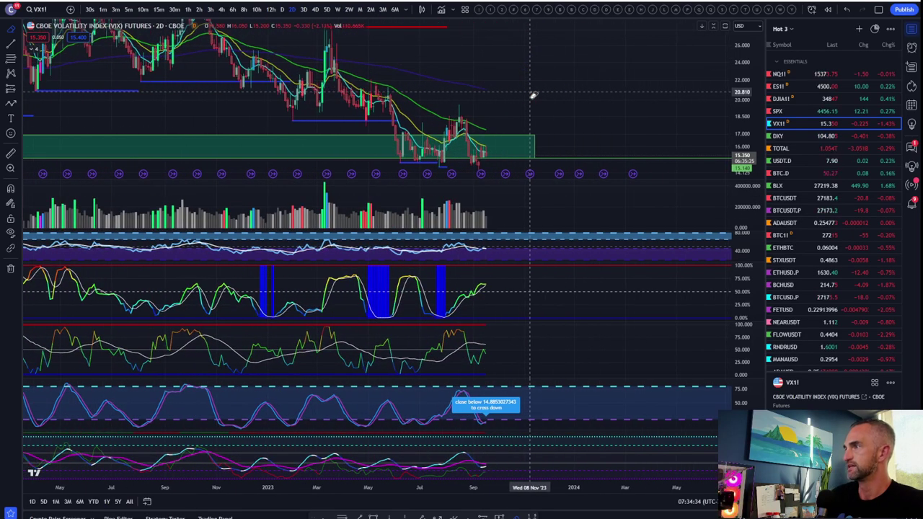
Step: Examine the wider VX1! history on the 2D interval back to 2017, comparing earlier lows with the green support zone
scroll(515, 107, "down", 5)
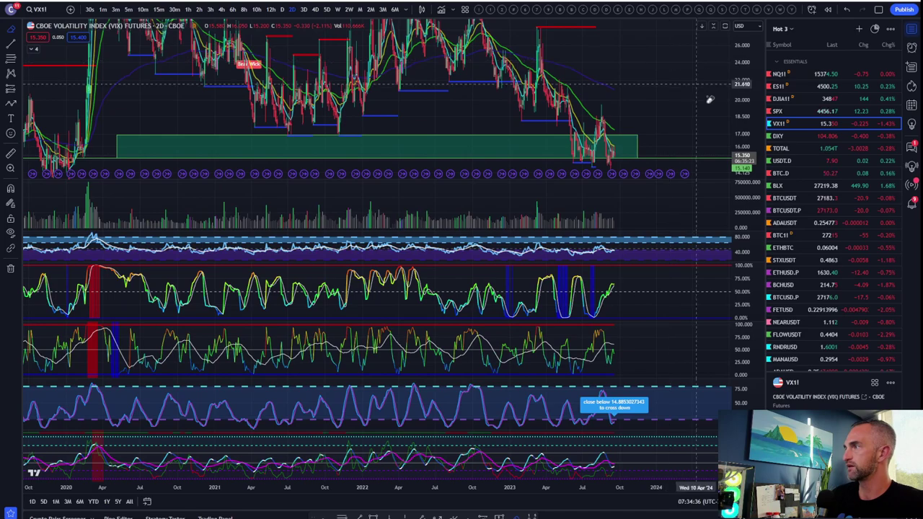
scroll(556, 113, "down", 2)
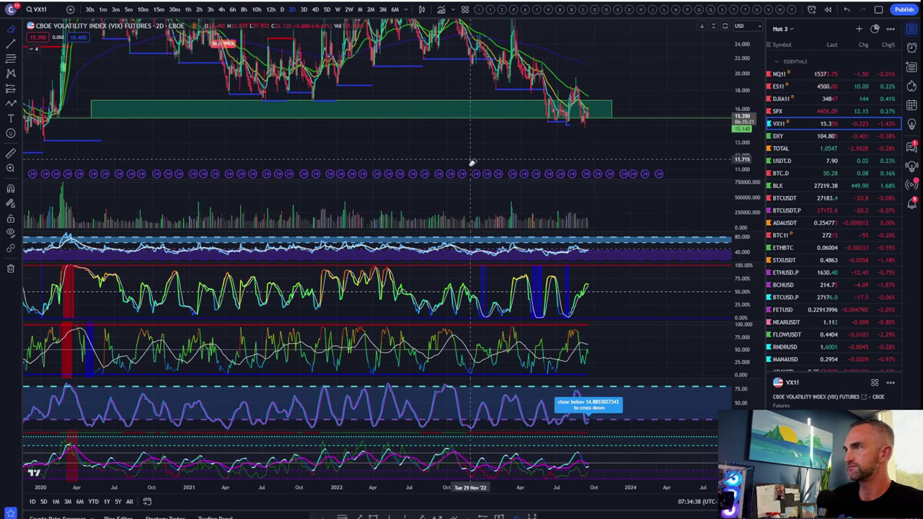
scroll(470, 162, "down", 1)
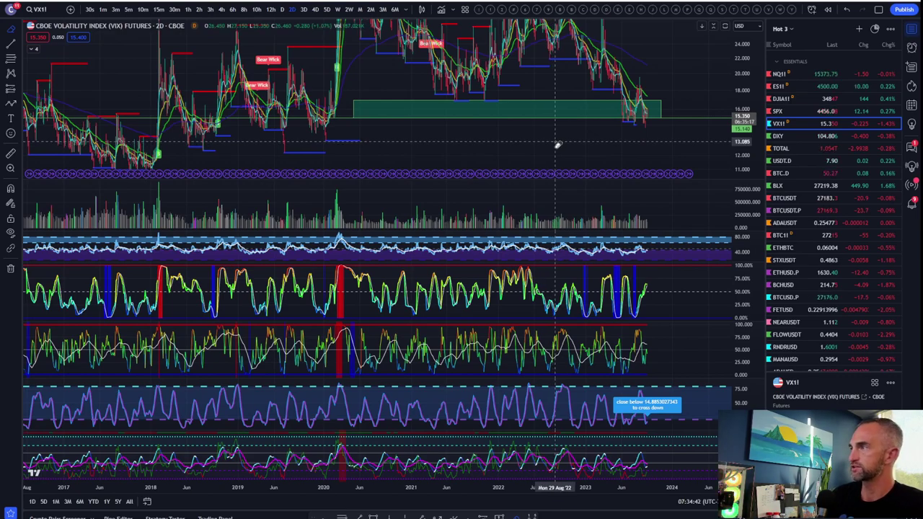
Step: Open the ES1! chart on the daily interval and examine the recent candles above the green support zone
left_click(796, 83)
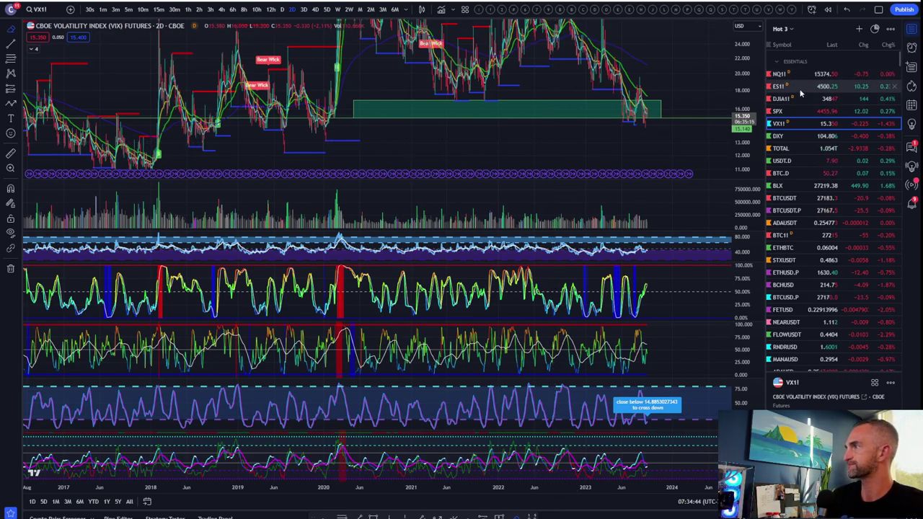
scroll(570, 100, "up", 3)
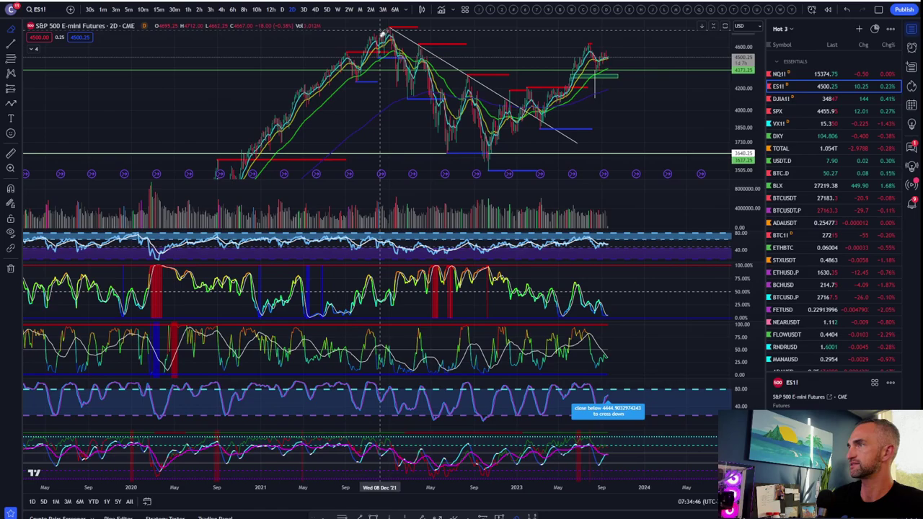
left_click(282, 10)
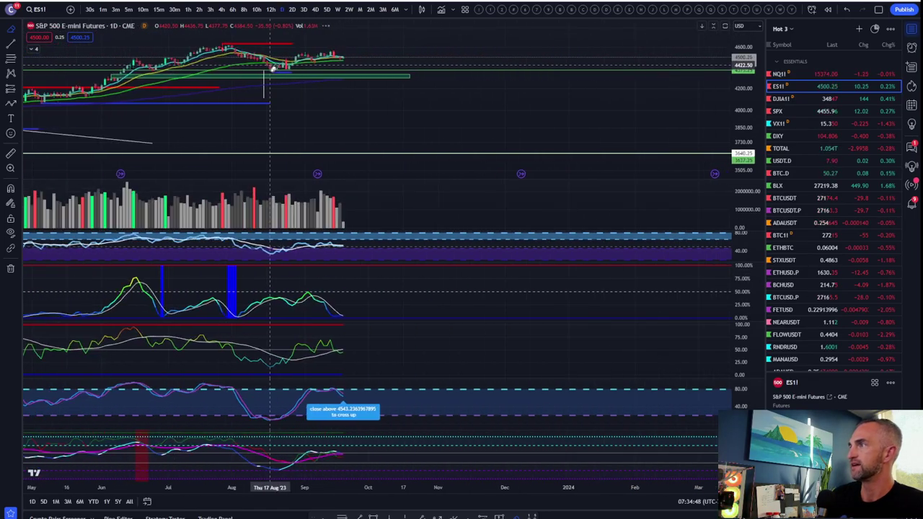
scroll(568, 131, "up", 3)
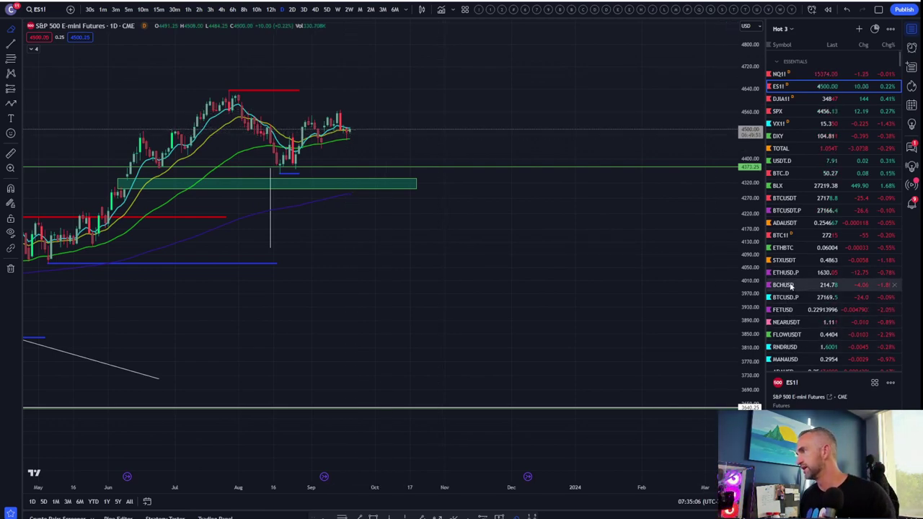
Step: Open the daily ADAUSDT chart, review its price trend, and reveal the indicator panes beneath the recent candles
left_click(784, 223)
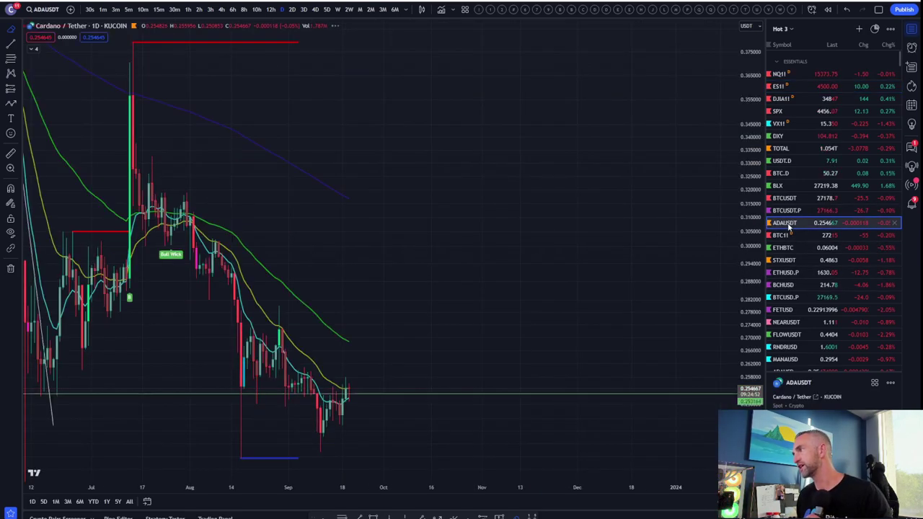
scroll(514, 232, "down", 2)
scroll(523, 260, "down", 3)
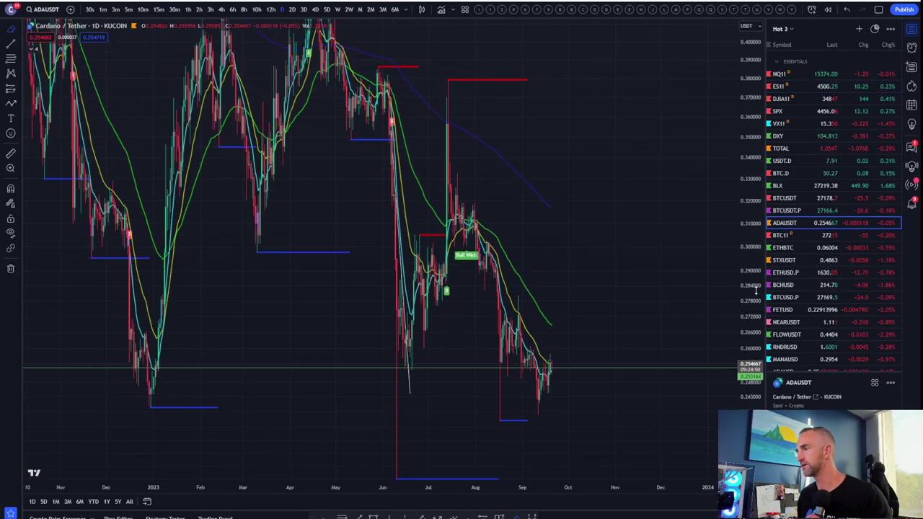
scroll(666, 217, "up", 5)
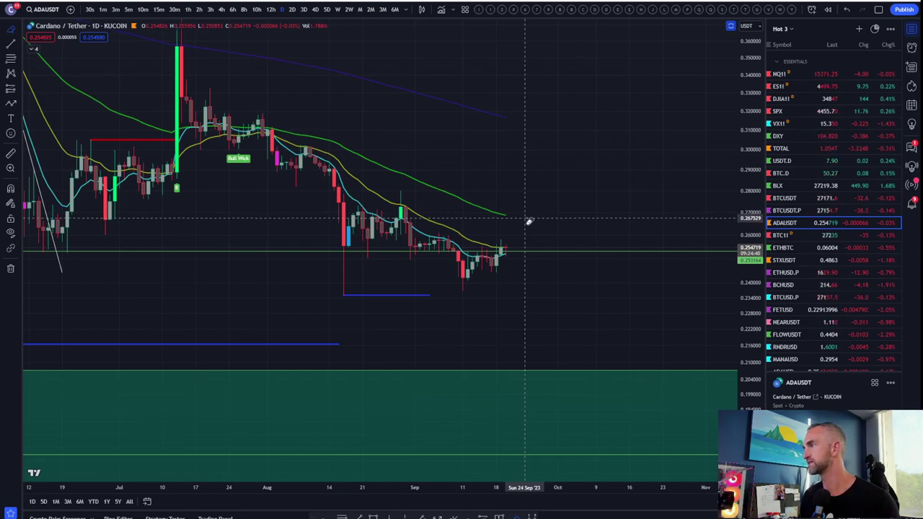
double_click(539, 201)
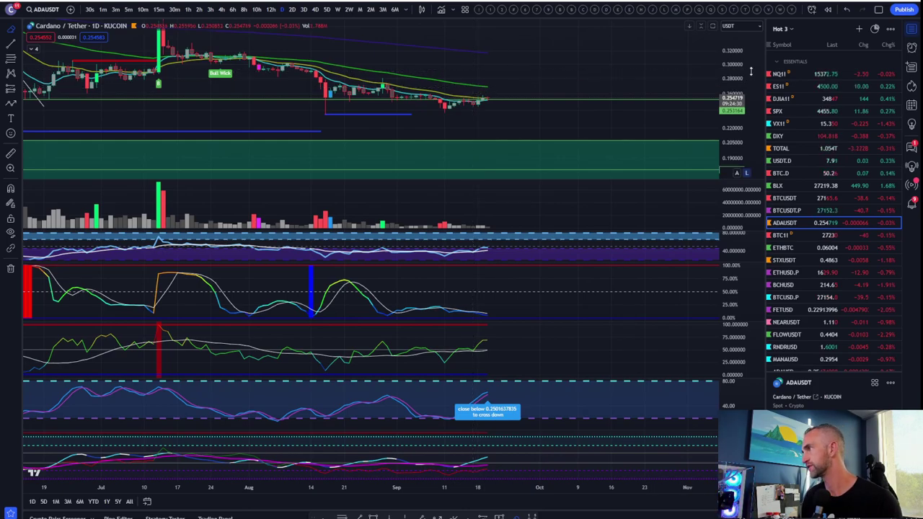
scroll(726, 123, "up", 3)
scroll(726, 123, "up", 1)
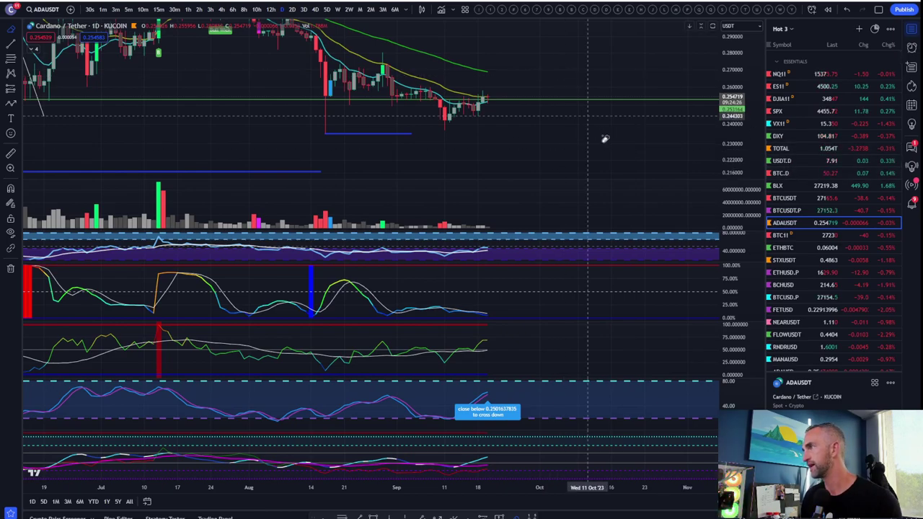
Step: Open BTC.D and draw a vertical line from about 49.67% to 51.32% at the 18 September 2023 channel breakout
left_click(819, 175)
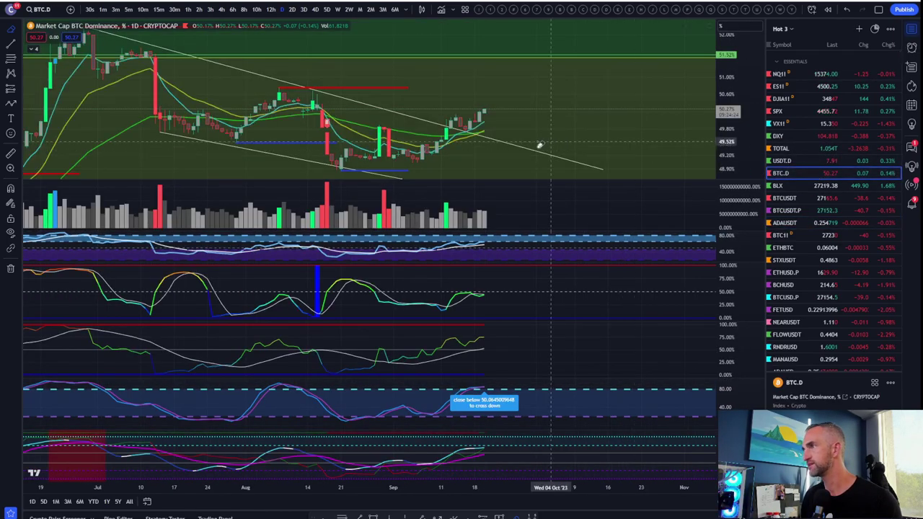
scroll(540, 145, "down", 3)
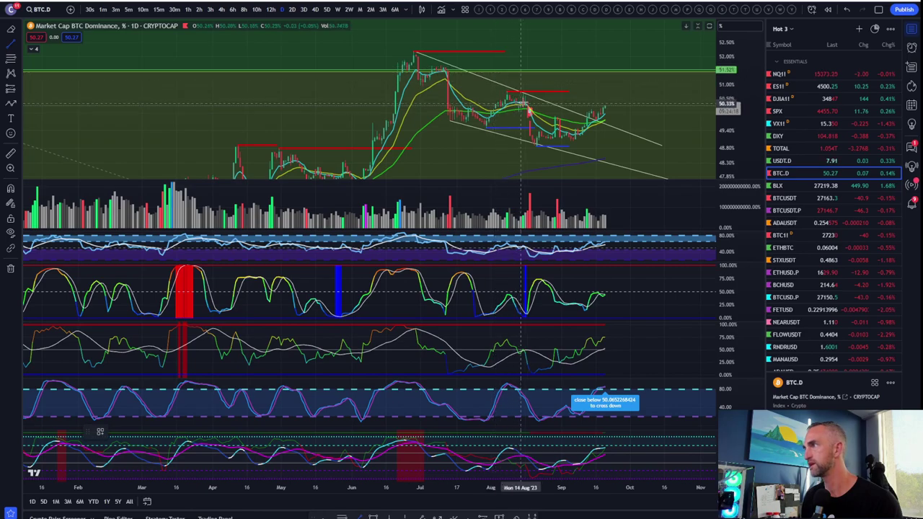
mouse_move(526, 94)
left_mouse_down()
mouse_move(529, 144)
mouse_move(616, 105)
mouse_move(602, 101)
left_mouse_up()
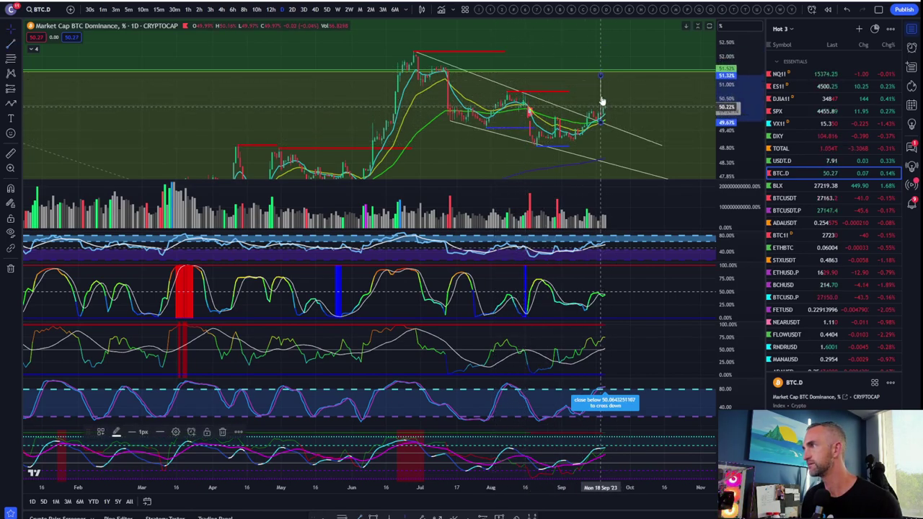
Step: Review the full daily BTC.D history back to 2017 against the Fibonacci retracement and horizontal levels
scroll(604, 74, "down", 6)
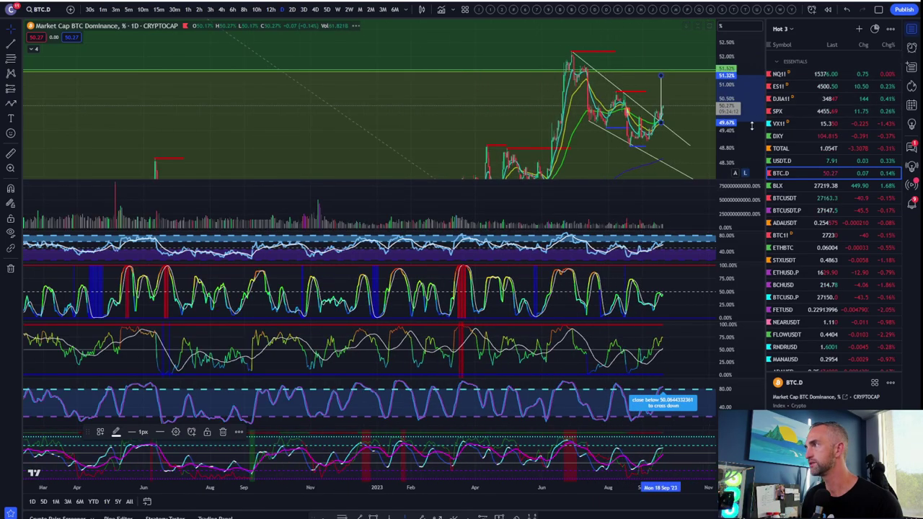
scroll(581, 106, "down", 5)
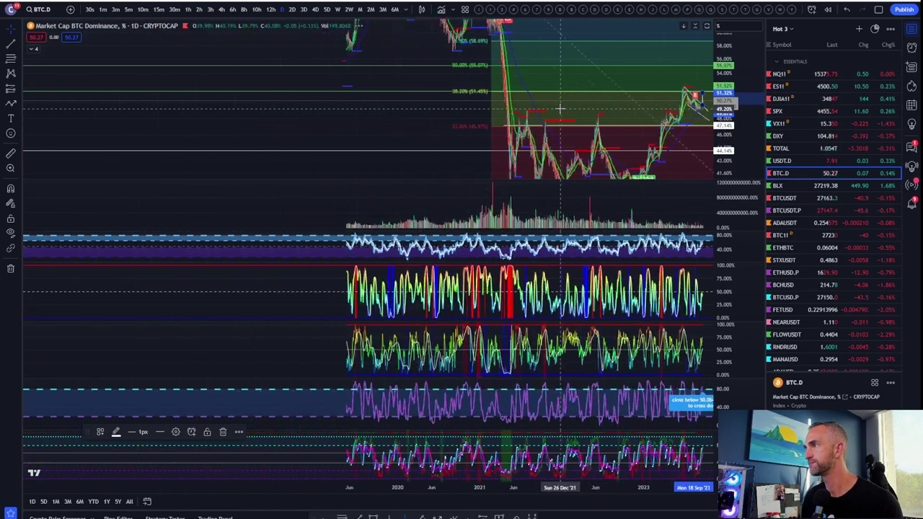
left_click_drag(740, 136, 740, 170)
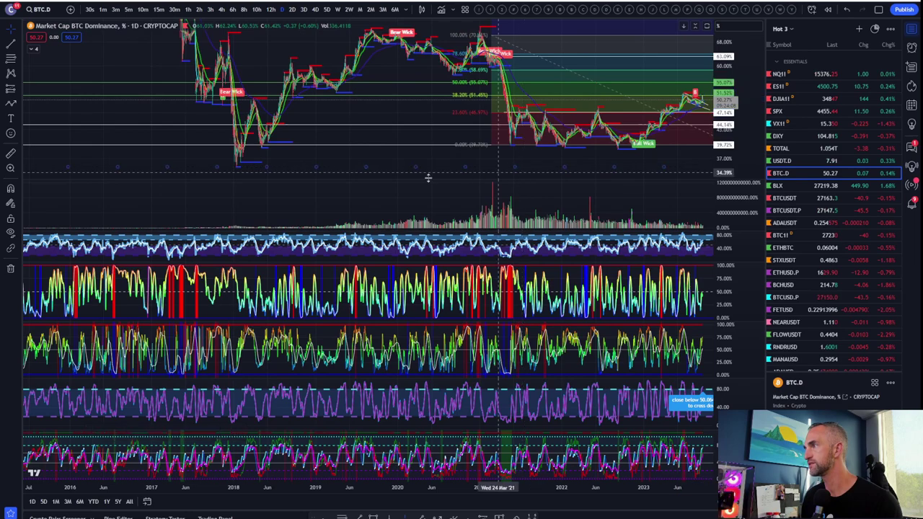
scroll(418, 178, "right", 3)
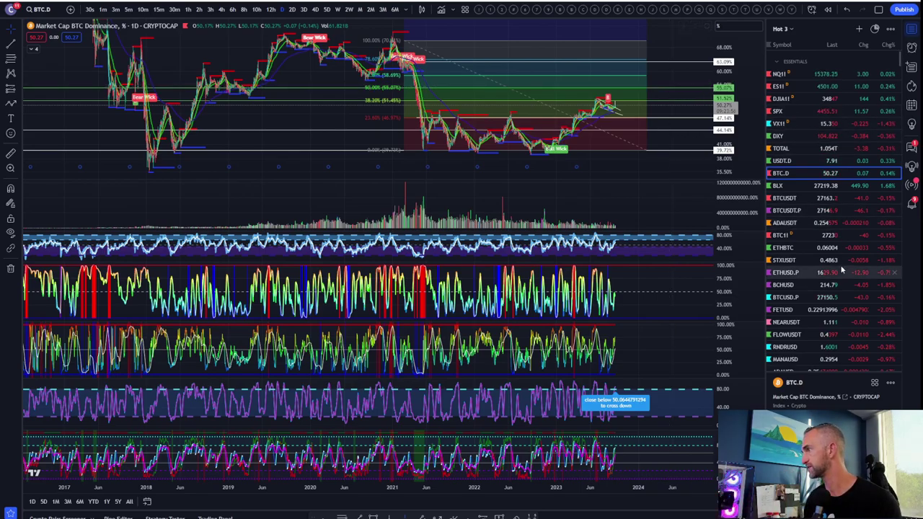
Step: Open the daily STXUSDT chart and examine its August and September candles together with the indicator panes
left_click(786, 247)
left_click(791, 263)
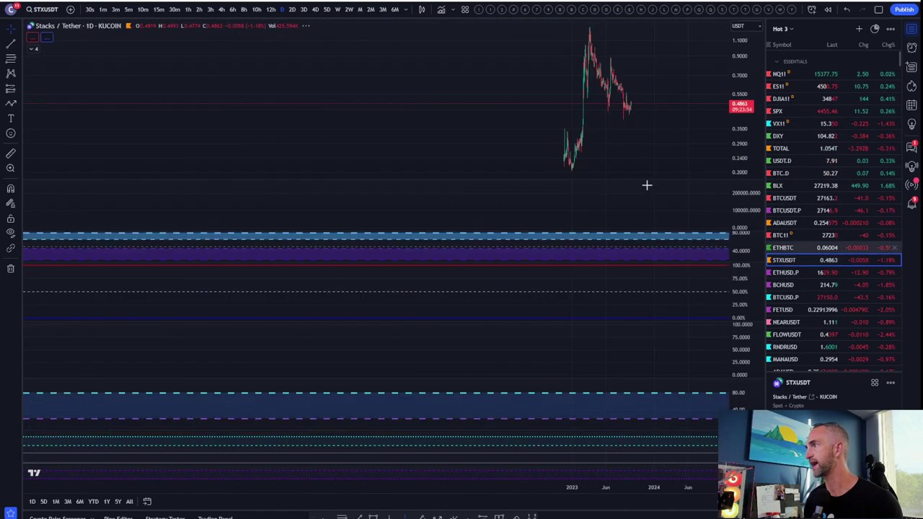
scroll(427, 132, "up", 5)
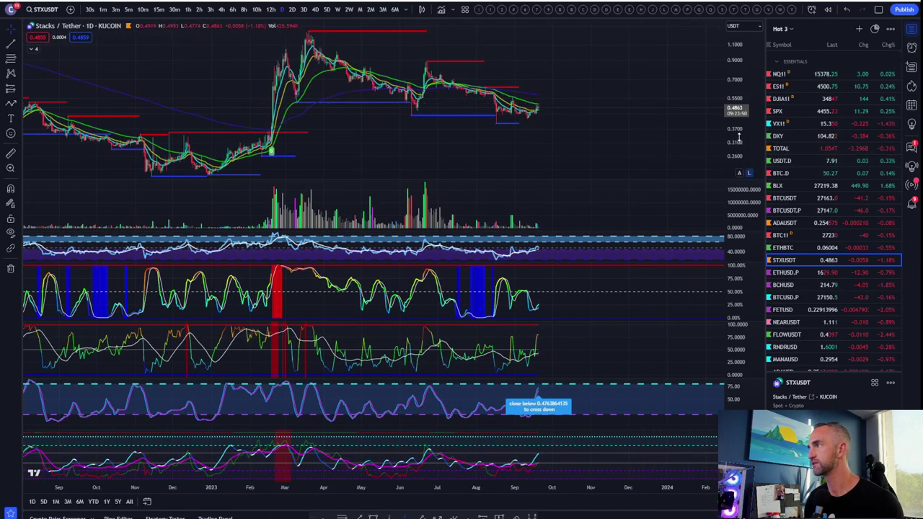
scroll(735, 115, "up", 4)
scroll(584, 104, "up", 5)
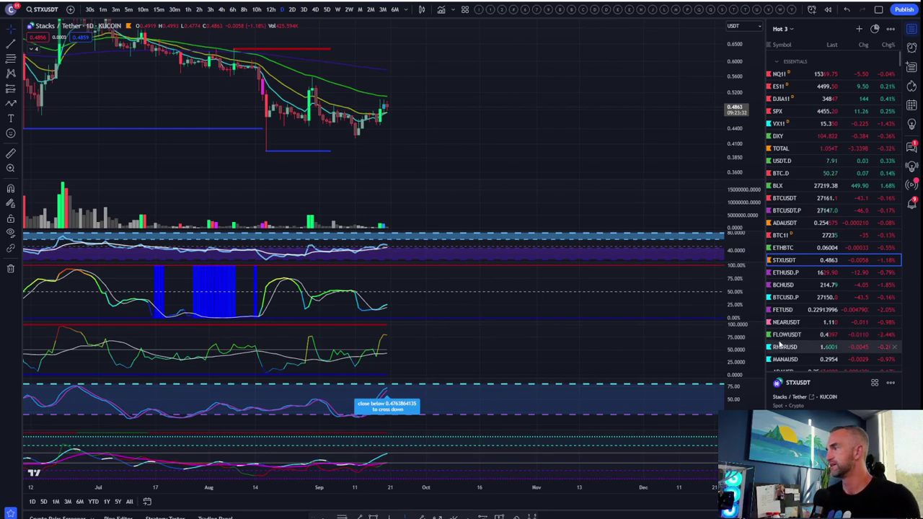
Step: Open the KuCoin MATICUSDT chart, switch it to the 5D interval, and remove the volume pane
scroll(782, 317, "down", 3)
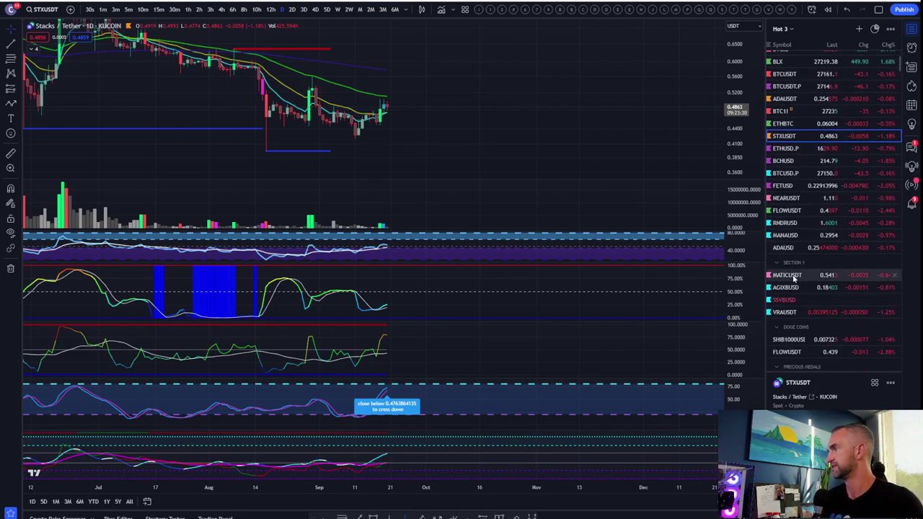
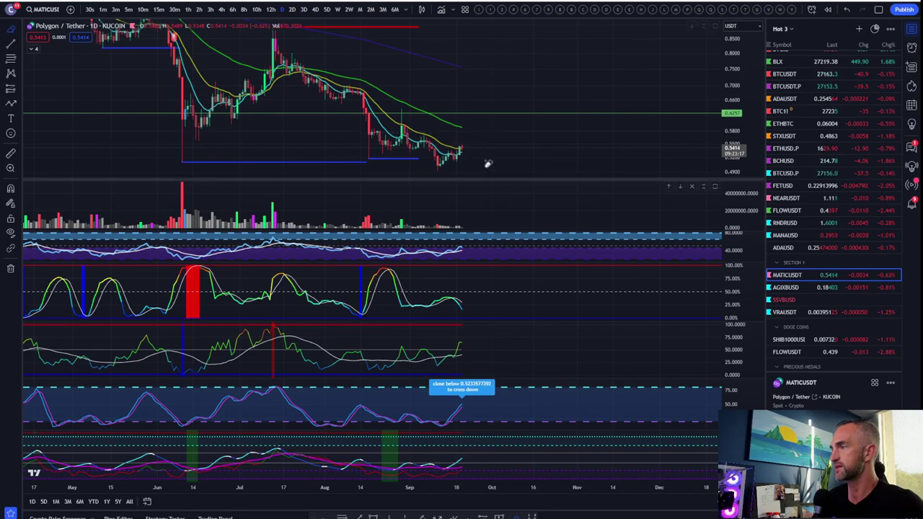
left_click(329, 9)
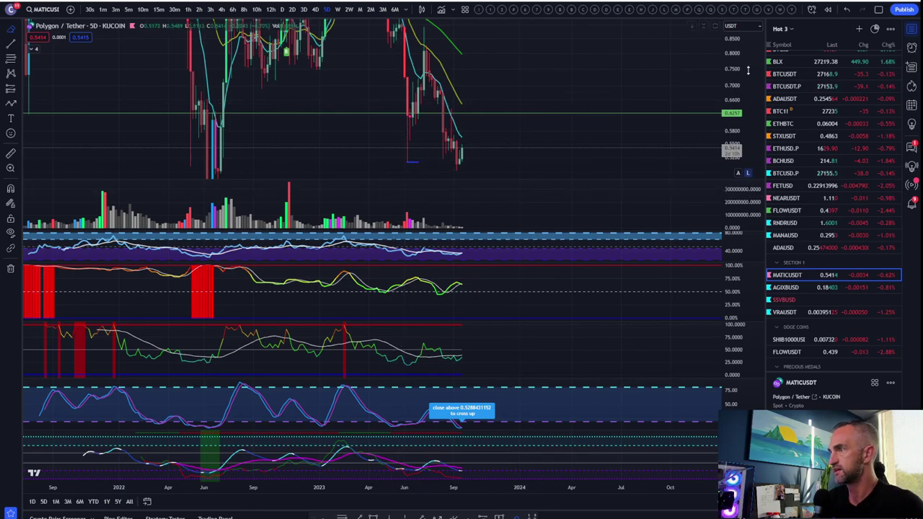
double_click(738, 96)
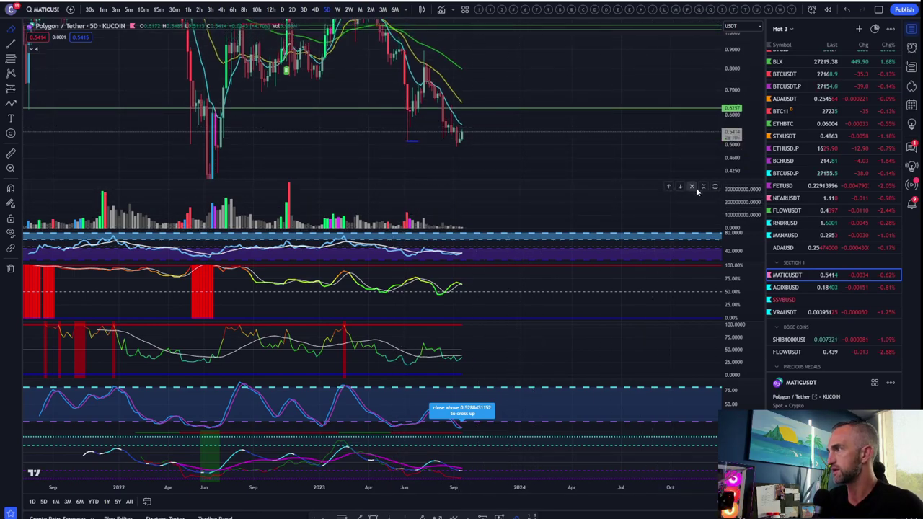
left_click(691, 187)
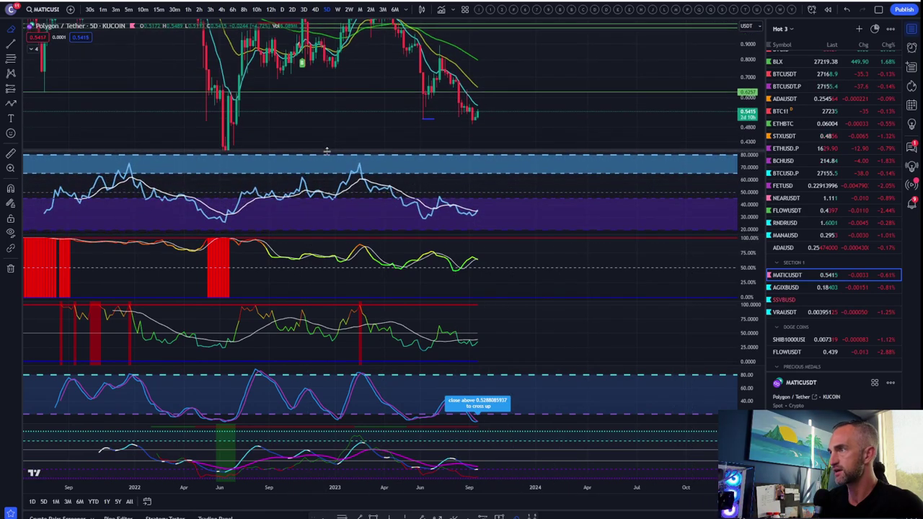
Step: Review the complete 5D MATICUSDT history, comparing the price lows with the RSI and the other oscillators
scroll(534, 109, "down", 3)
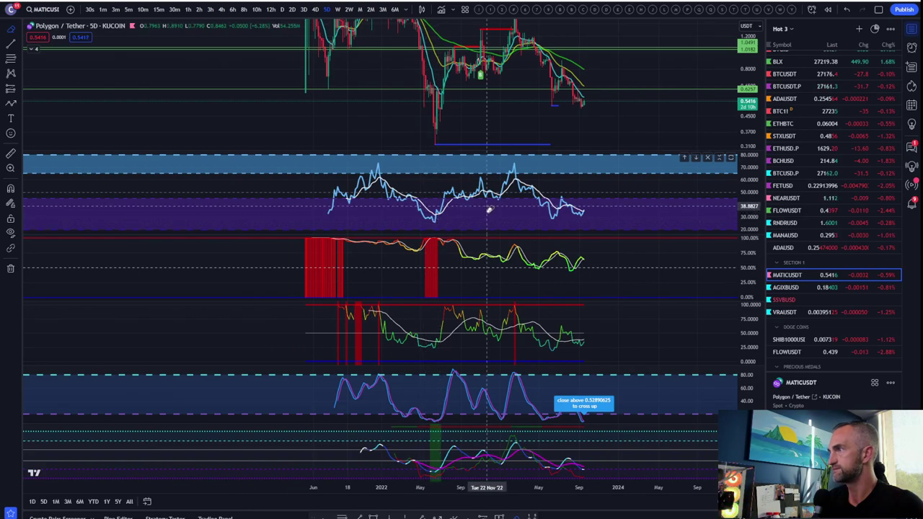
scroll(488, 206, "up", 2)
scroll(750, 112, "down", 2)
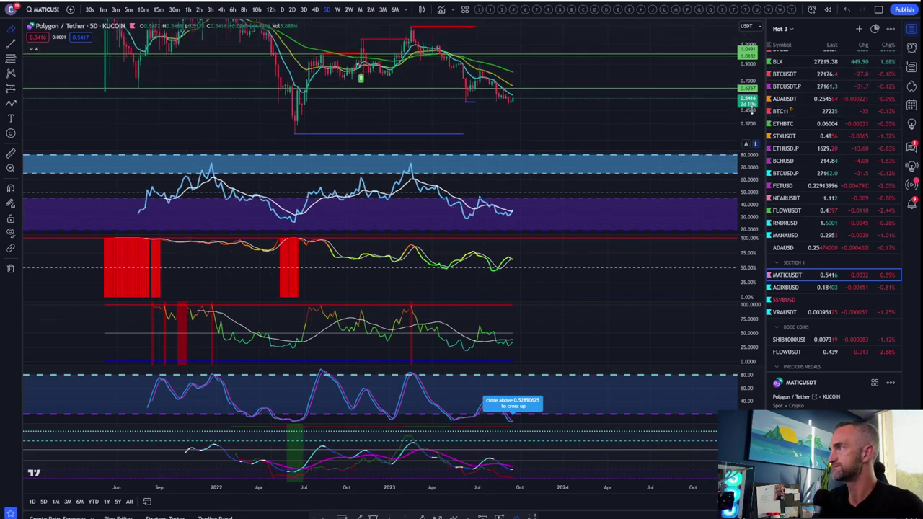
scroll(566, 112, "down", 2)
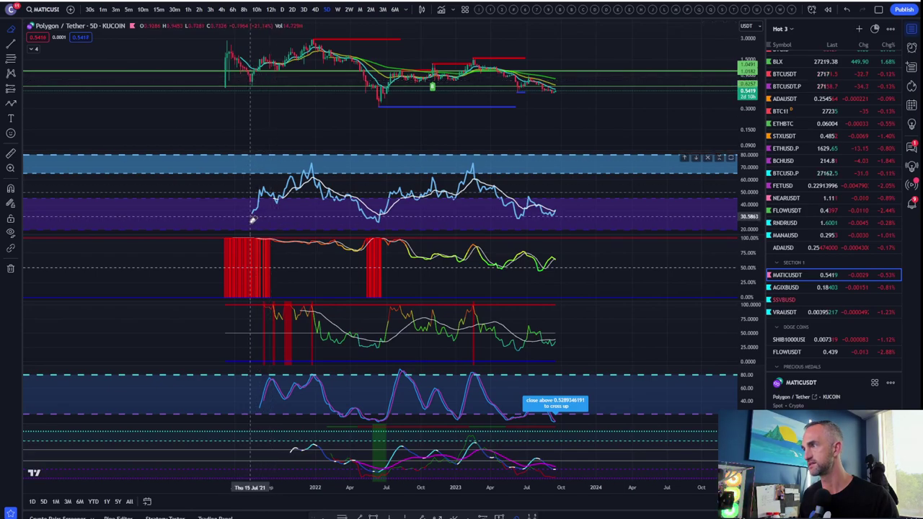
Step: Add the Binance MATICUSDT pair to the watchlist and open its 5D chart with the price pane at full size
left_click(859, 29)
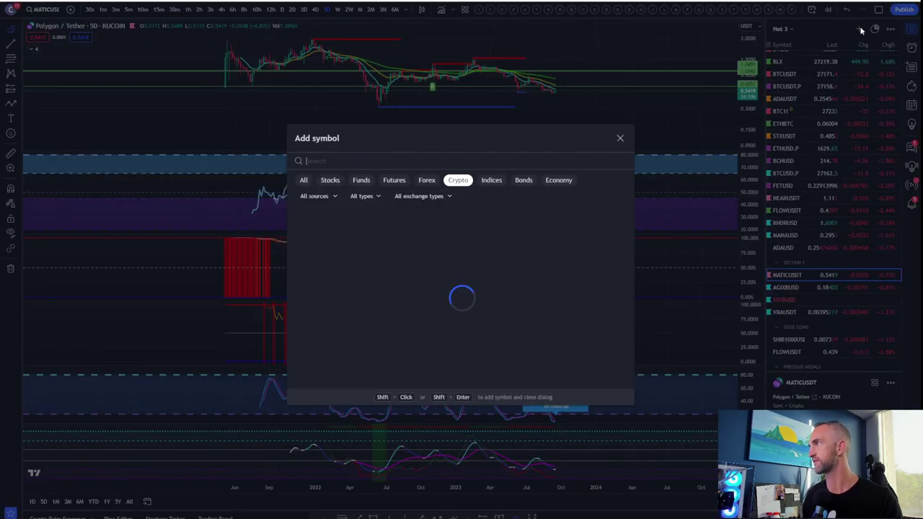
type("MATIC")
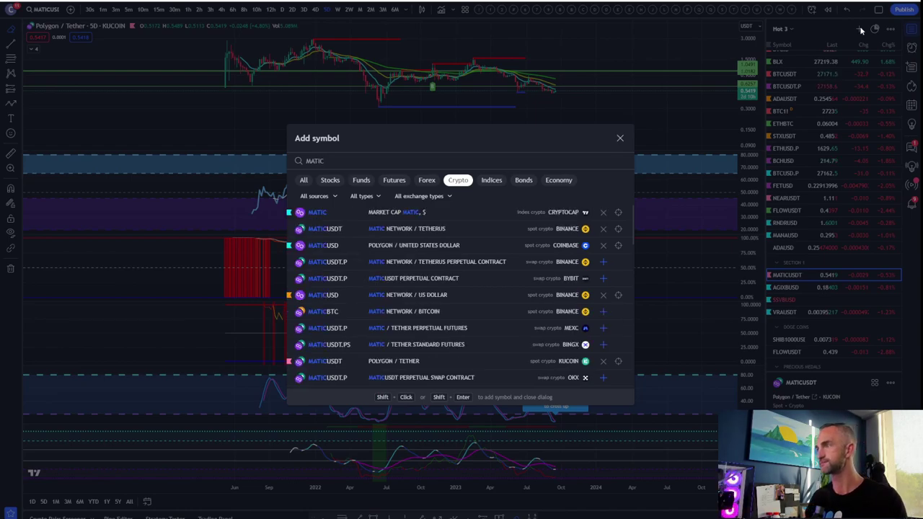
left_click(424, 231)
left_click(620, 138)
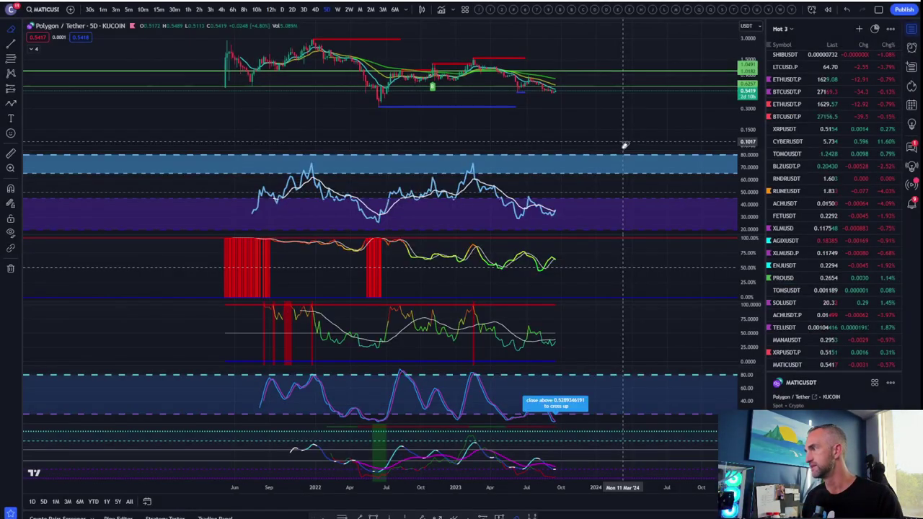
left_click(789, 366)
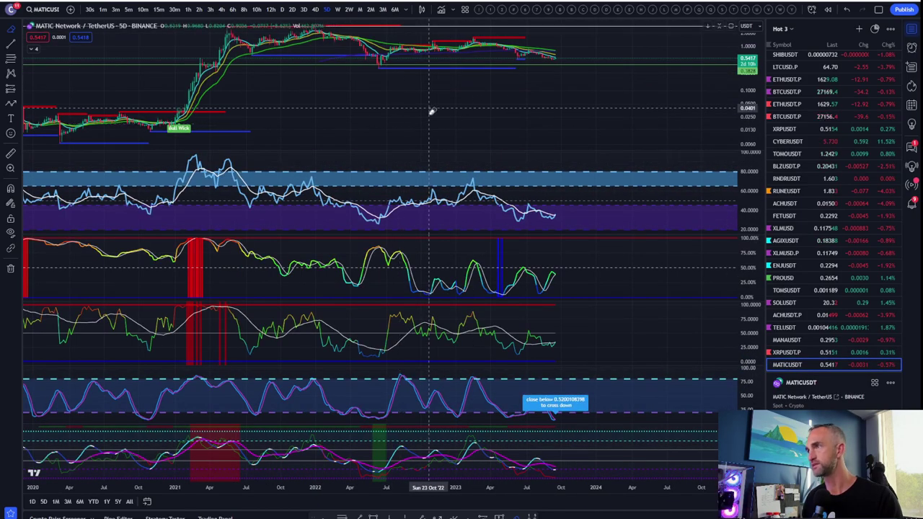
double_click(424, 143)
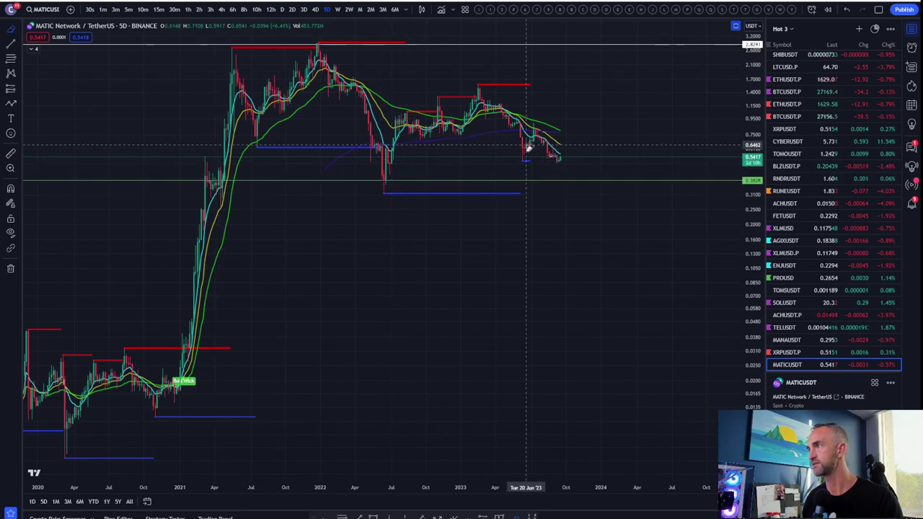
Step: Examine the 5D MATICUSDT candles from the June 2022 low to the recent lows against the green horizontal support line
scroll(535, 131, "up", 3)
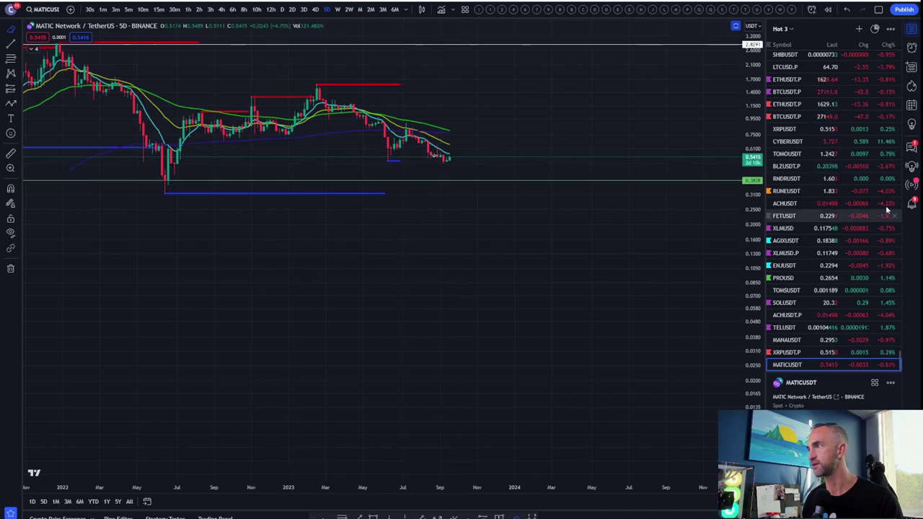
left_click_drag(602, 204, 585, 264)
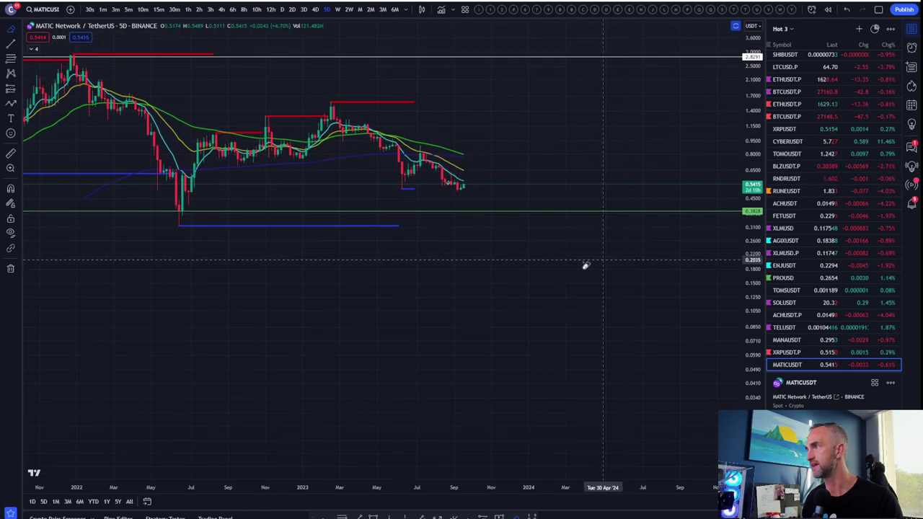
left_click_drag(752, 168, 754, 130)
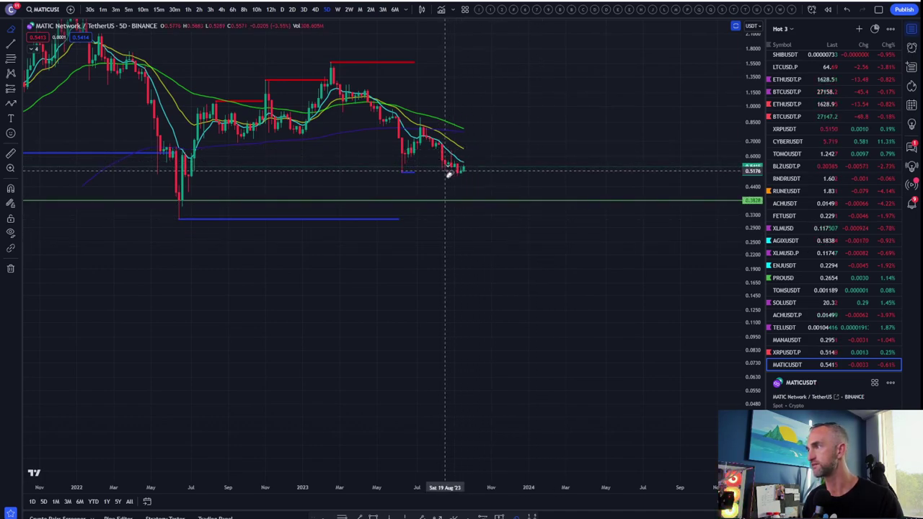
scroll(743, 162, "up", 5)
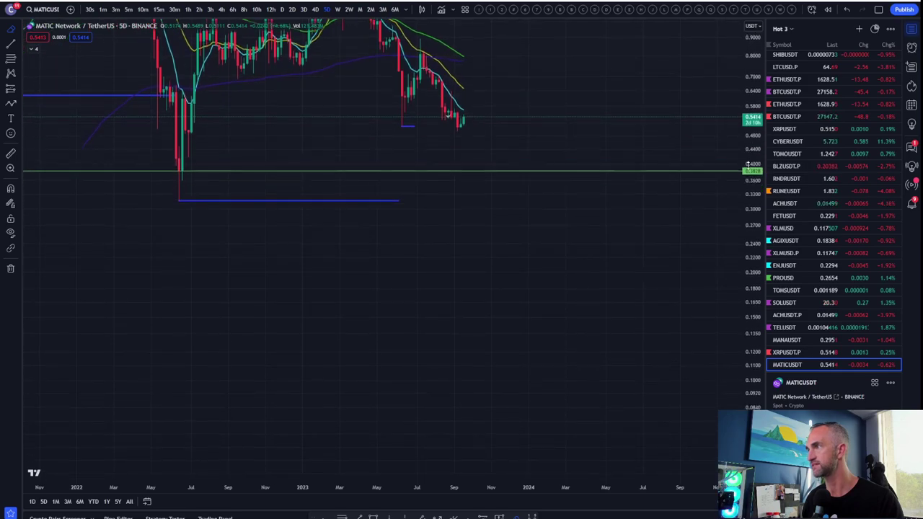
scroll(747, 162, "up", 1)
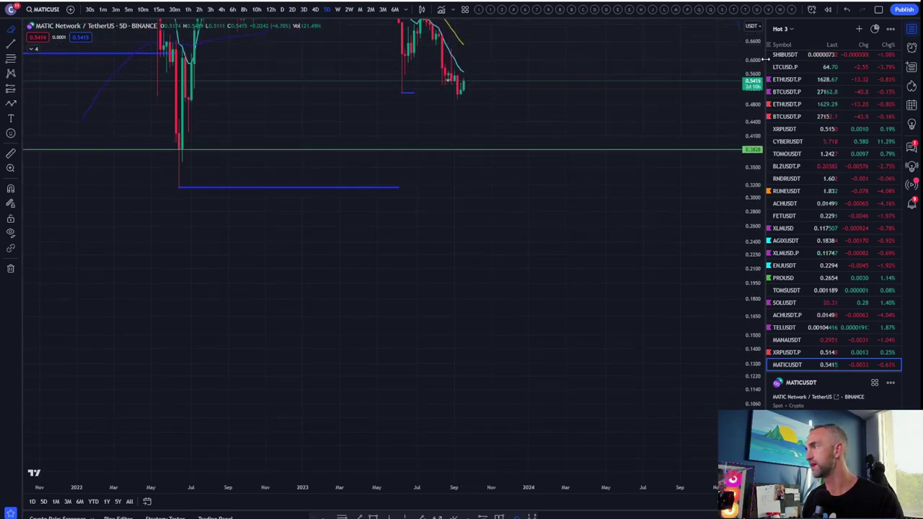
left_click_drag(542, 127, 637, 186)
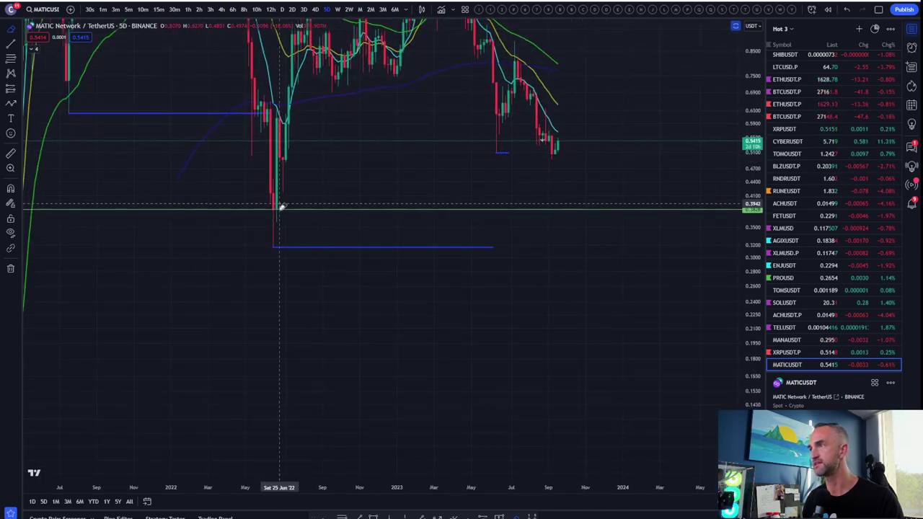
Step: Open the TOMOUSDT chart from the watchlist and fit its complete 5D price history into view
left_click(783, 154)
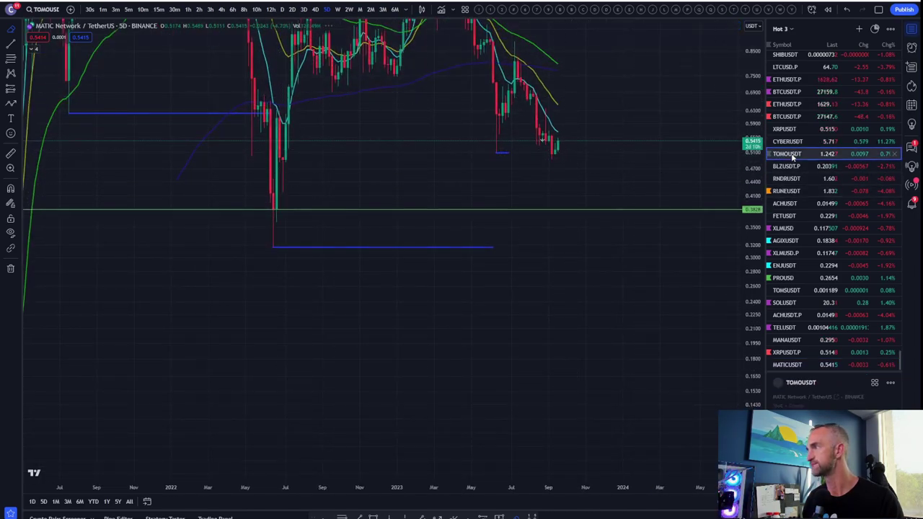
scroll(447, 93, "down", 3)
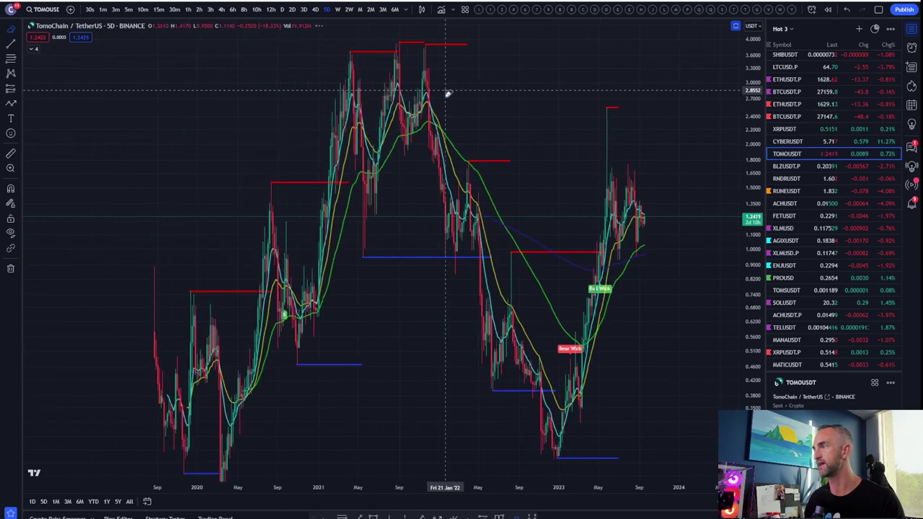
left_click_drag(752, 271, 751, 317)
Step: Open the CoinMarketCap website in a new browser tab
key("ctrl+t")
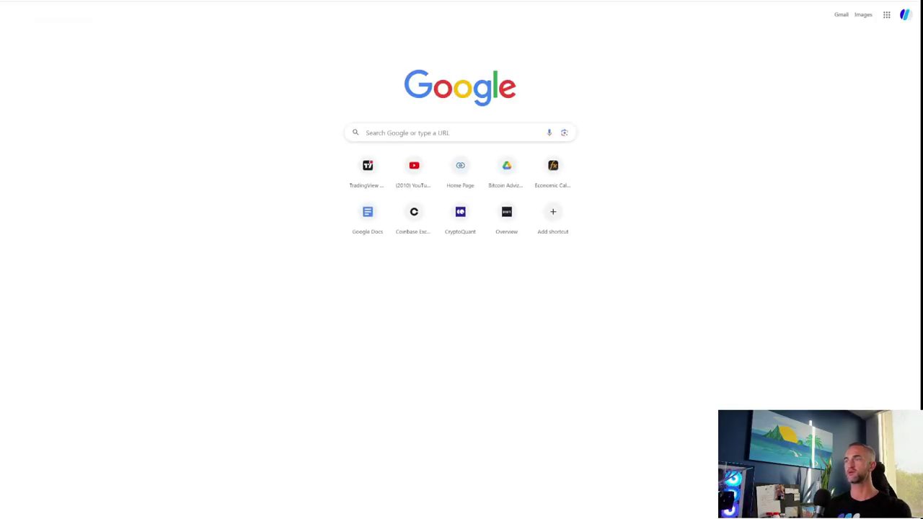
type("tomo")
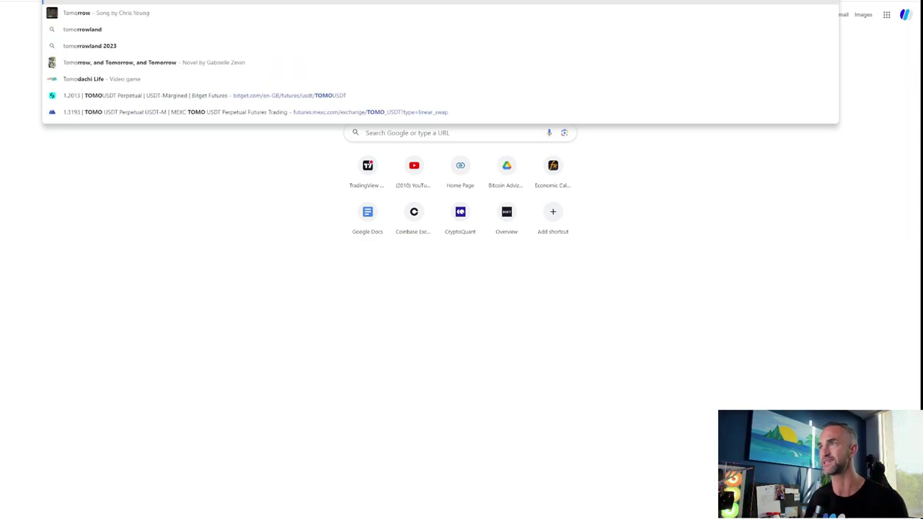
key("BackSpace")
key("BackSpace")
key("BackSpace")
key("BackSpace")
type("coin")
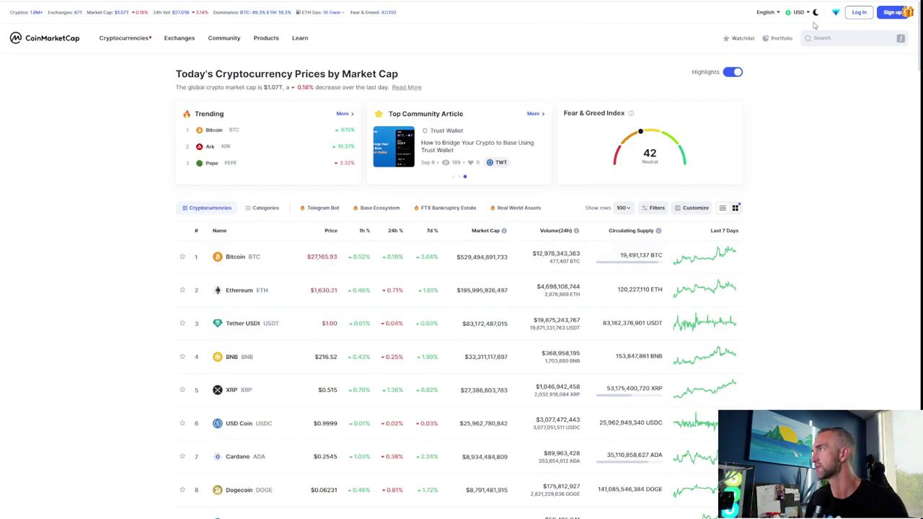
Step: Search CoinMarketCap for "tomo" and open the TomoChain coin page
left_click(830, 38)
type("too")
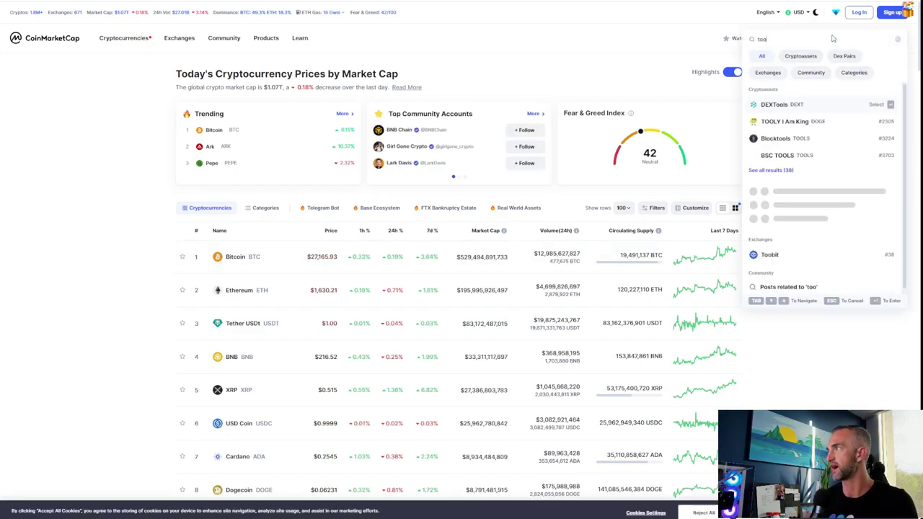
key("BackSpace")
type("m")
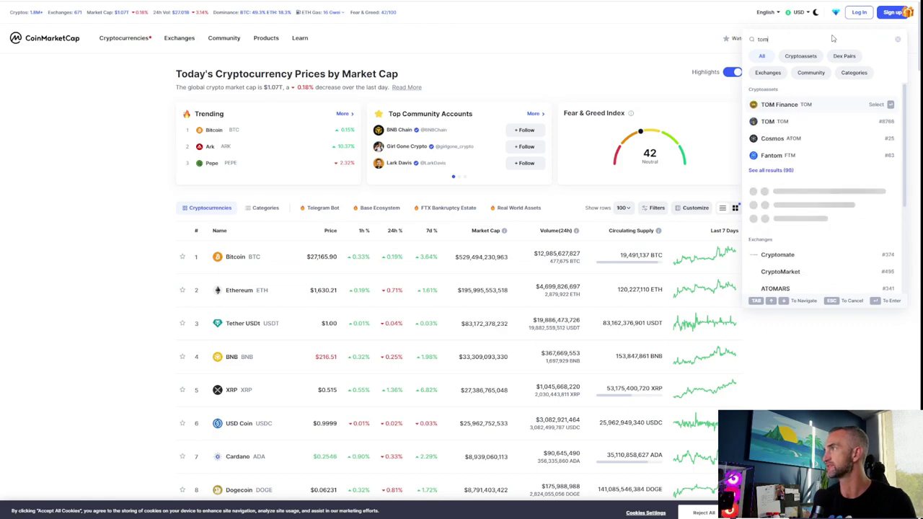
type("o")
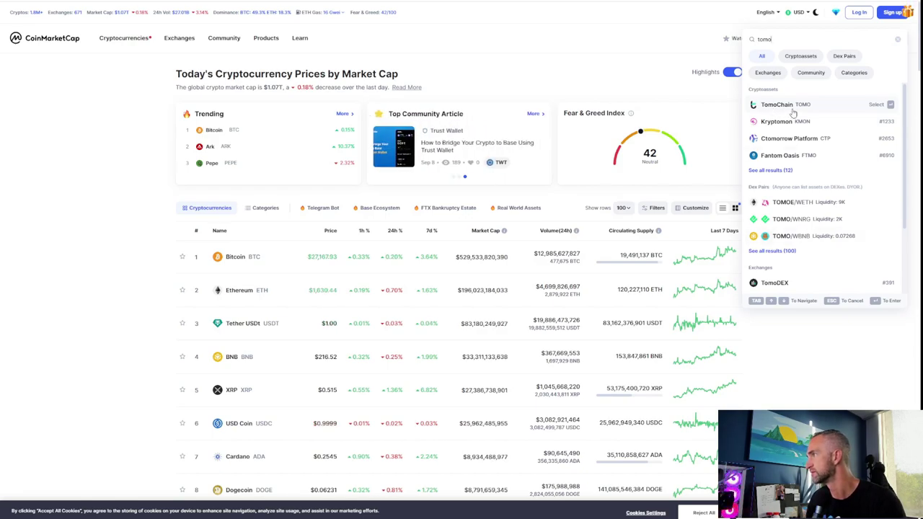
left_click(793, 110)
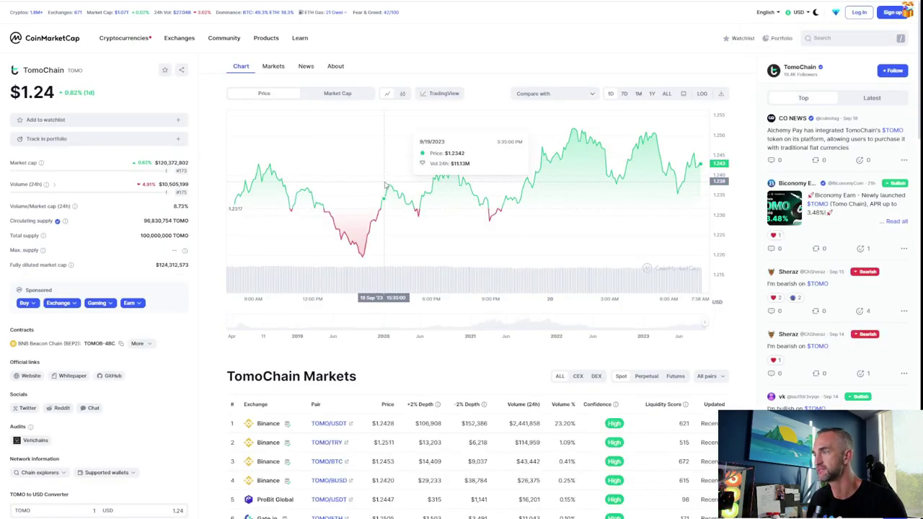
Step: Read the About TomoChain section, including its description, the expanded founders answer, and the team list
mouse_move(175, 49)
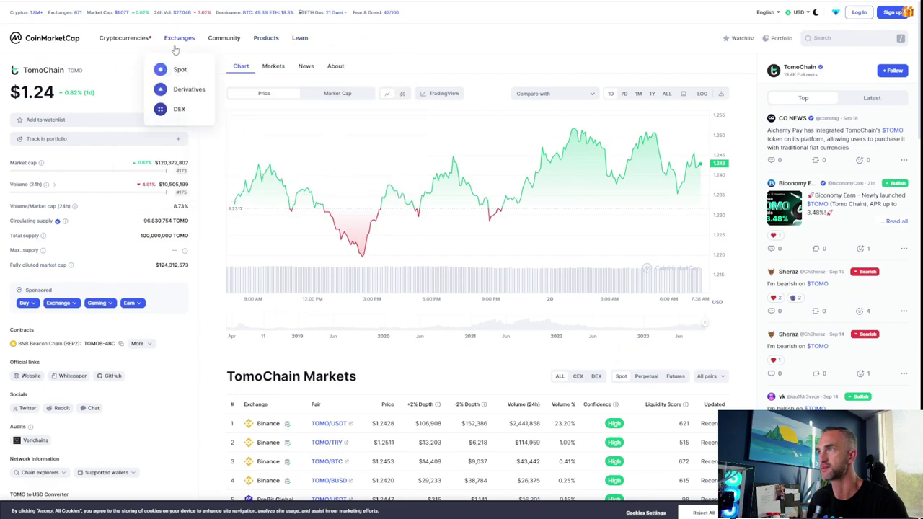
scroll(140, 212, "down", 2)
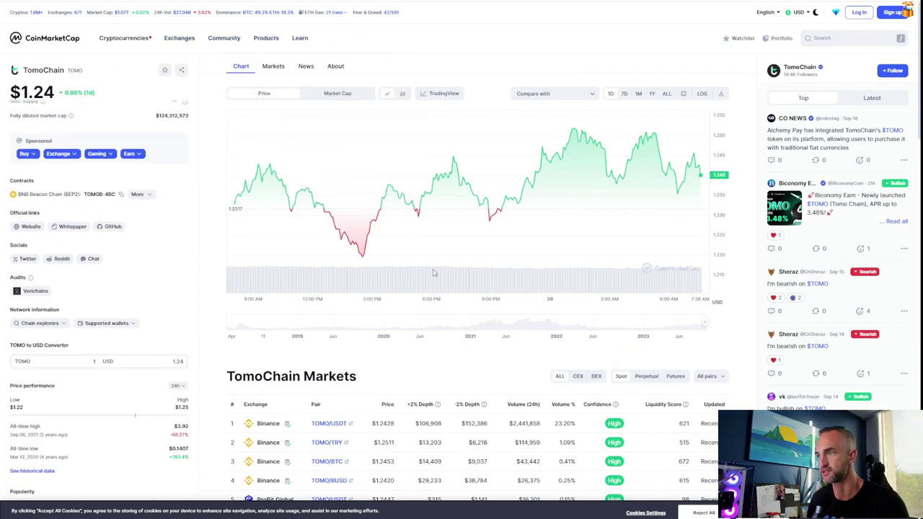
scroll(433, 273, "down", 7)
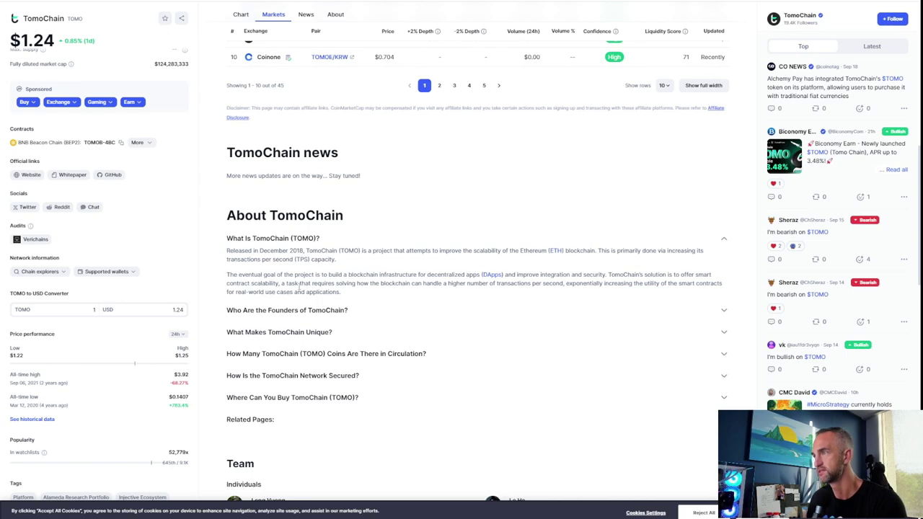
left_click_drag(299, 288, 619, 290)
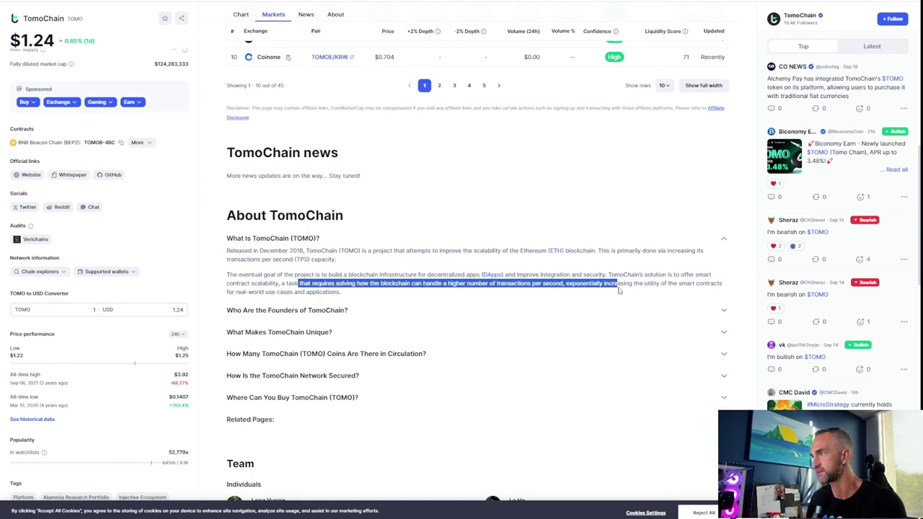
left_click(272, 315)
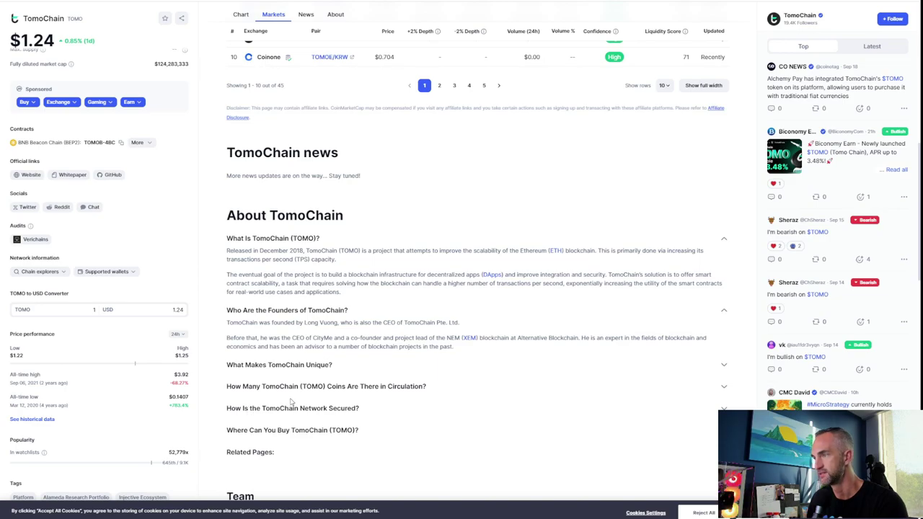
scroll(289, 376, "down", 2)
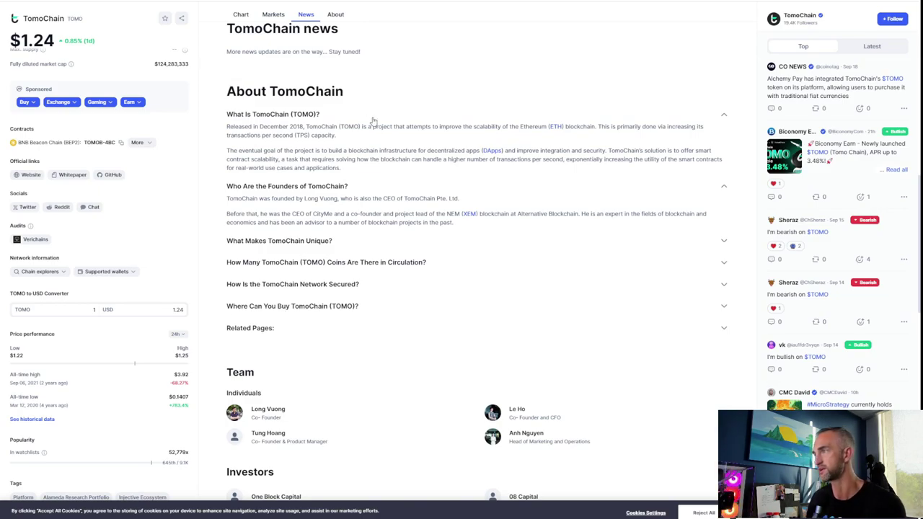
scroll(335, 207, "up", 3)
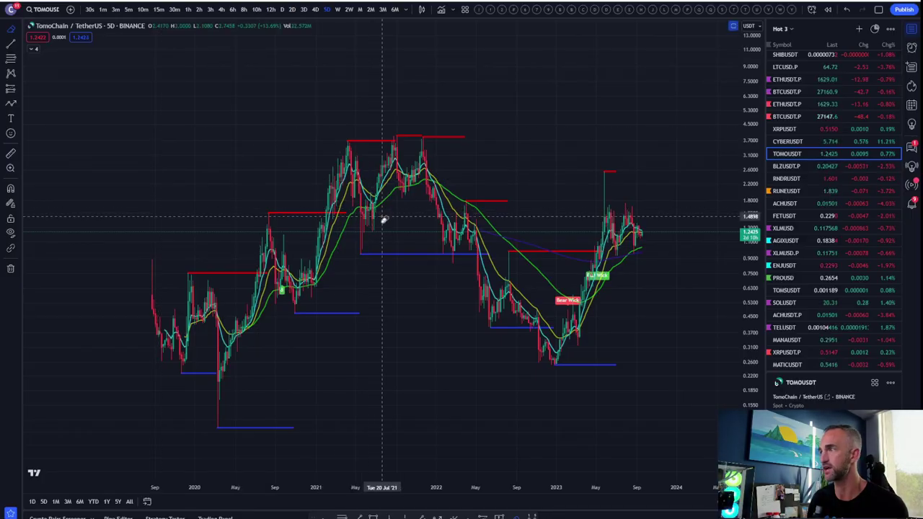
Step: Return to the TradingView TOMOUSDT 5D chart and examine the 2022 decline, the 2023 rally and the recent consolidation
scroll(383, 216, "down", 2)
scroll(383, 216, "up", 4)
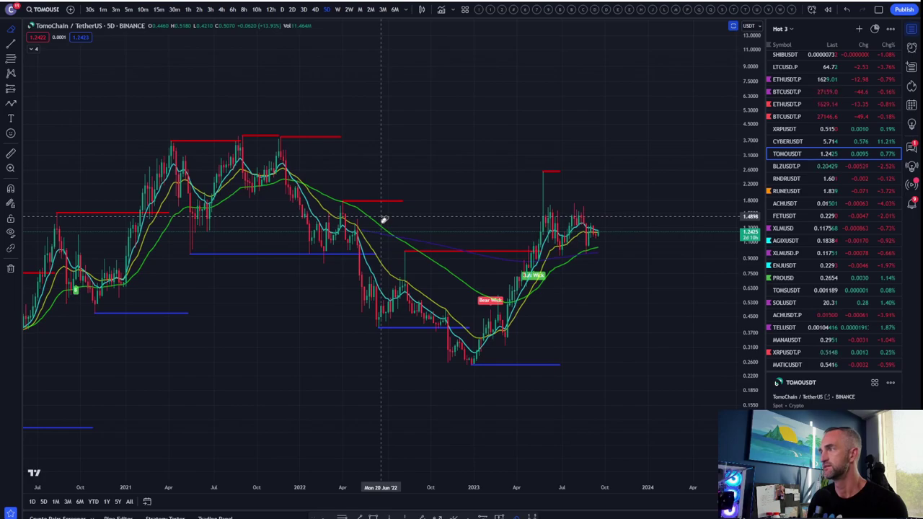
scroll(383, 220, "up", 3)
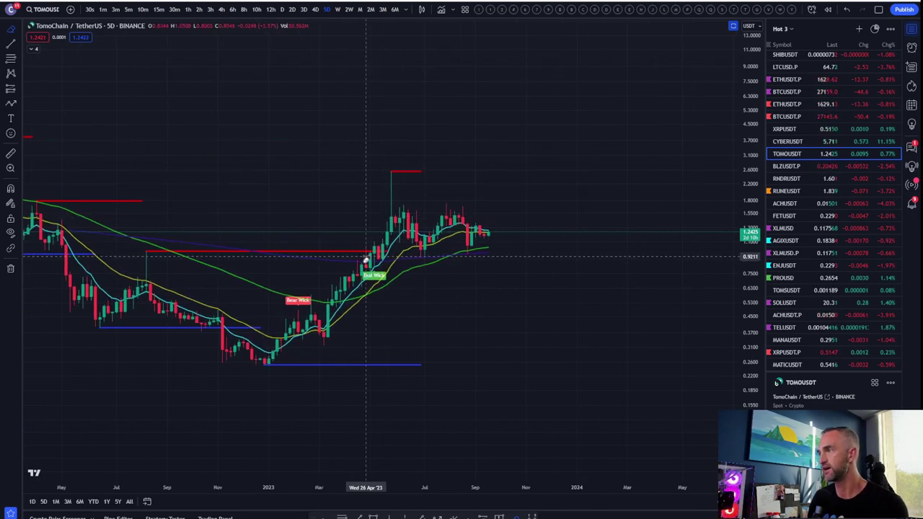
scroll(365, 257, "down", 1)
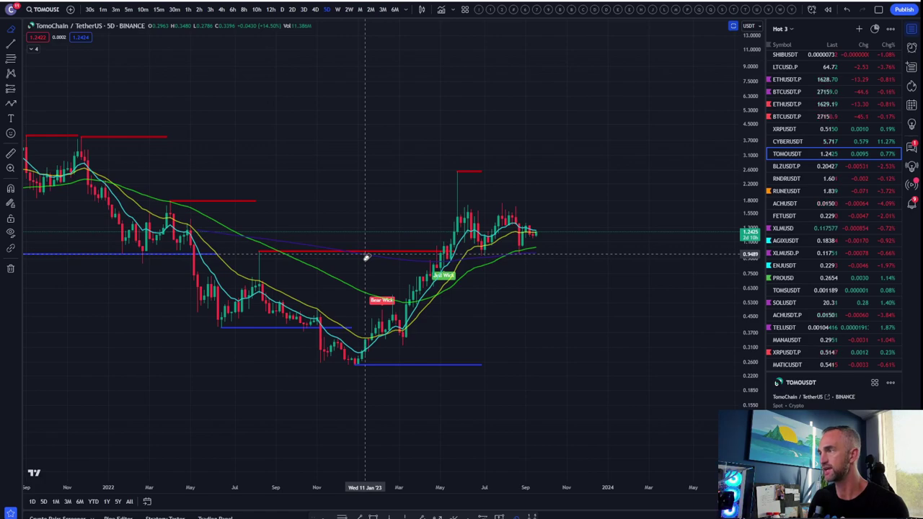
scroll(366, 257, "up", 2)
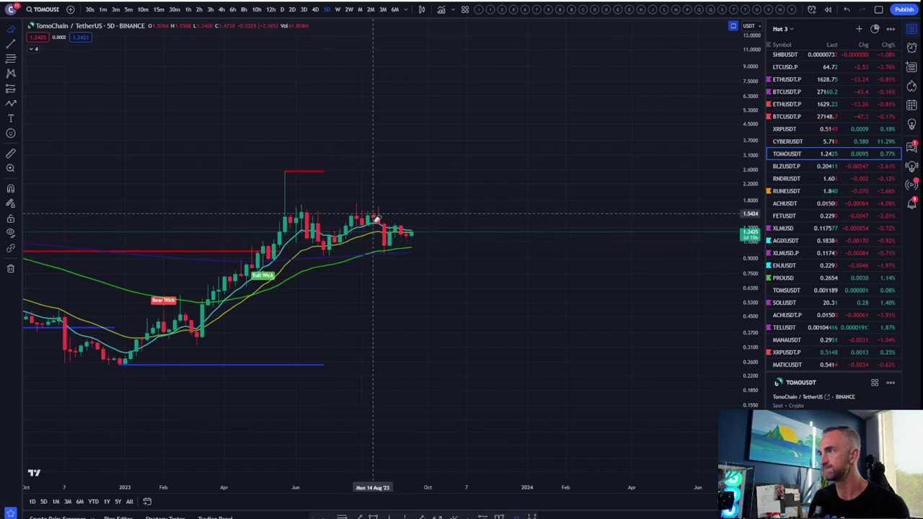
scroll(361, 277, "down", 2)
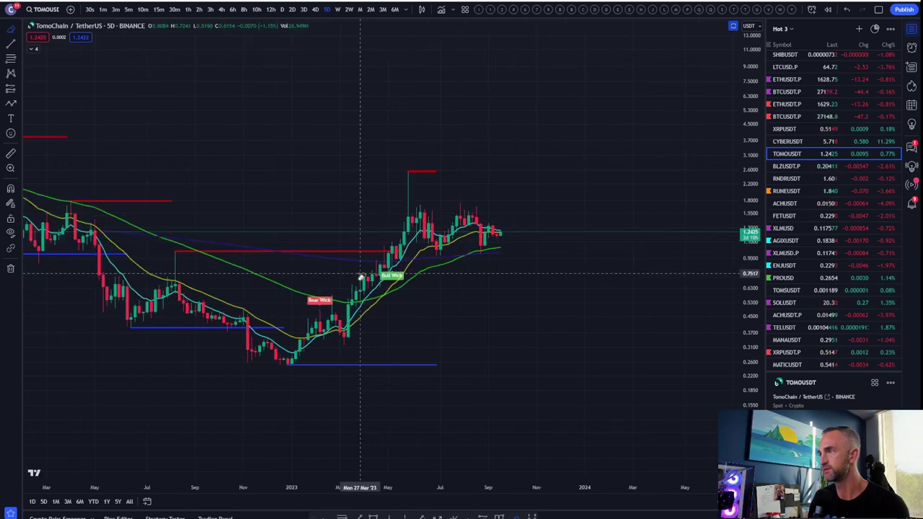
scroll(360, 277, "down", 1)
left_click_drag(748, 241, 742, 261)
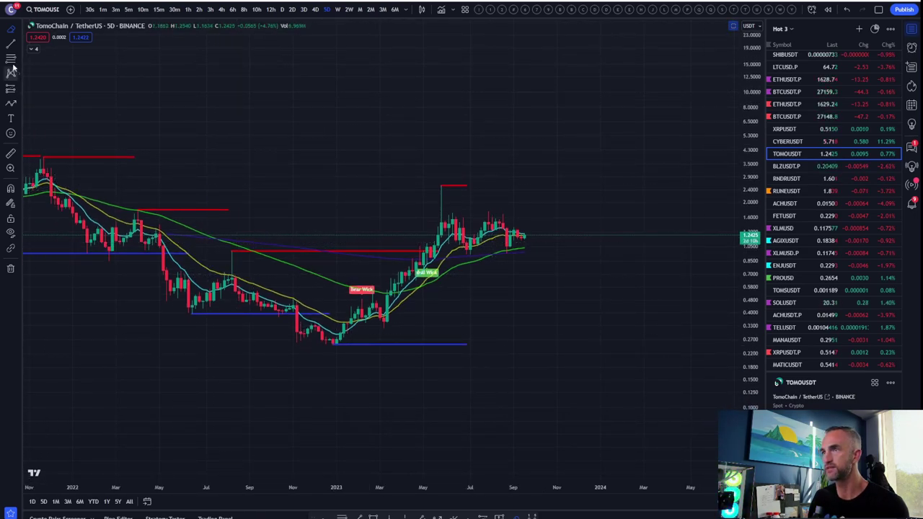
Step: Draw a trend line along TOMO's rally from the January 2023 low near 0.2536, and move it to project from about 1.93 in October 2023
left_click(10, 43)
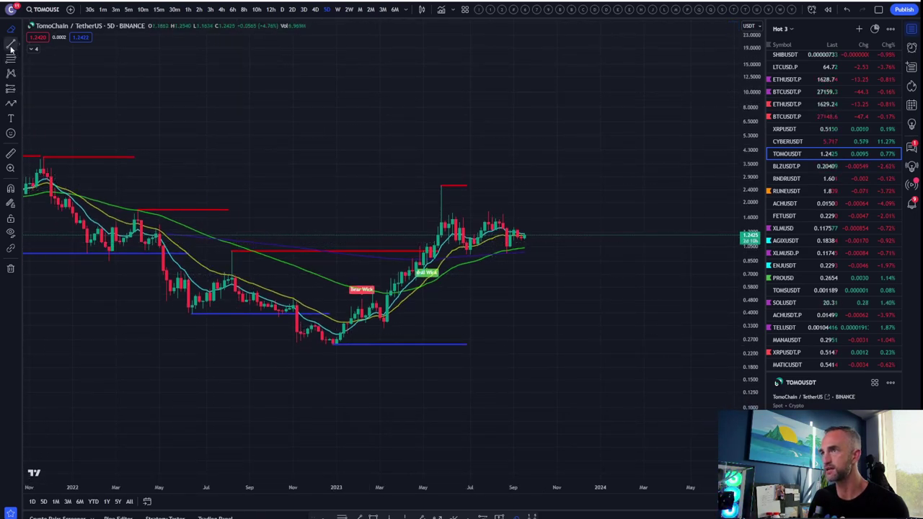
left_click(336, 344)
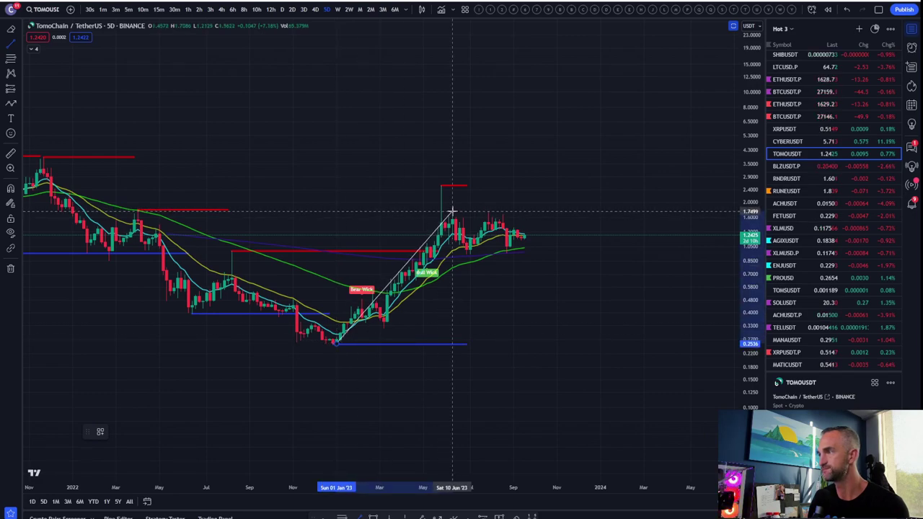
left_click(451, 210)
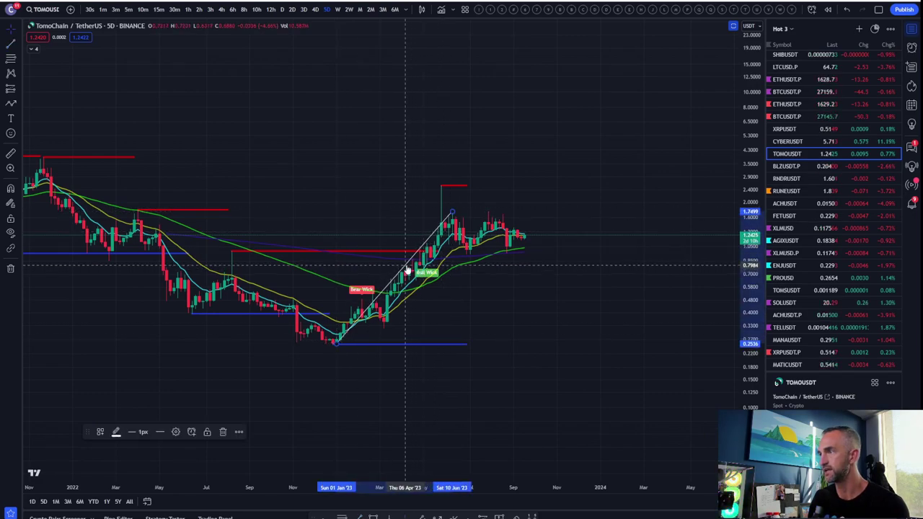
mouse_move(407, 270)
left_mouse_down()
mouse_move(583, 202)
mouse_move(612, 154)
mouse_move(616, 109)
mouse_move(617, 126)
left_mouse_up()
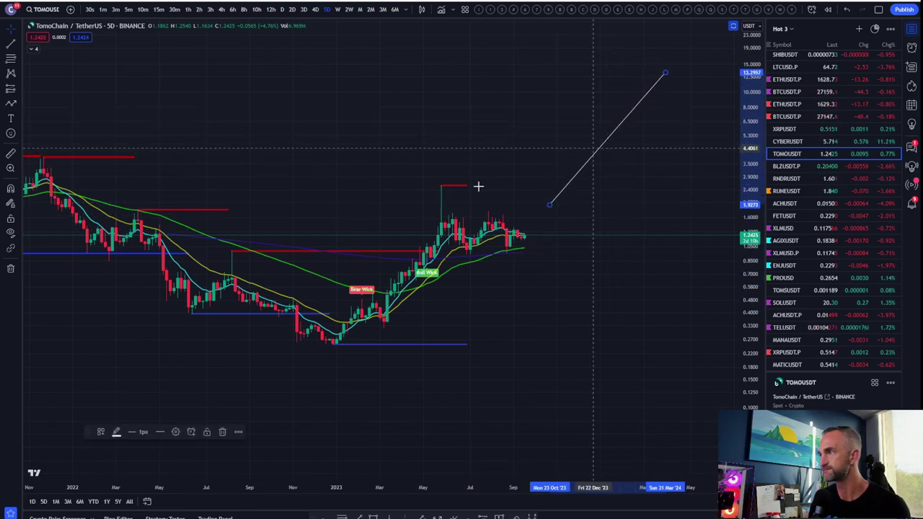
Step: Place a horizontal line at about 1.55 across the tops of the recent TOMOUSDT consolidation
left_click(19, 44)
left_click(62, 138)
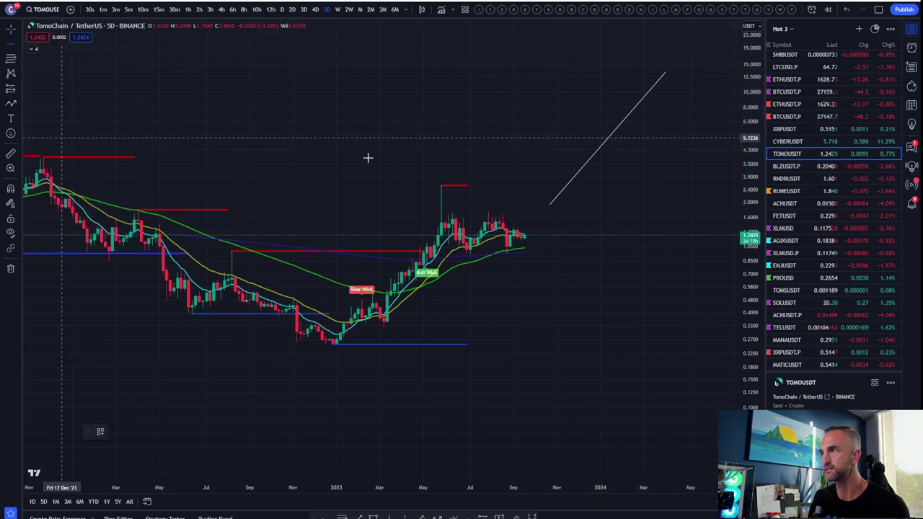
left_click(446, 219)
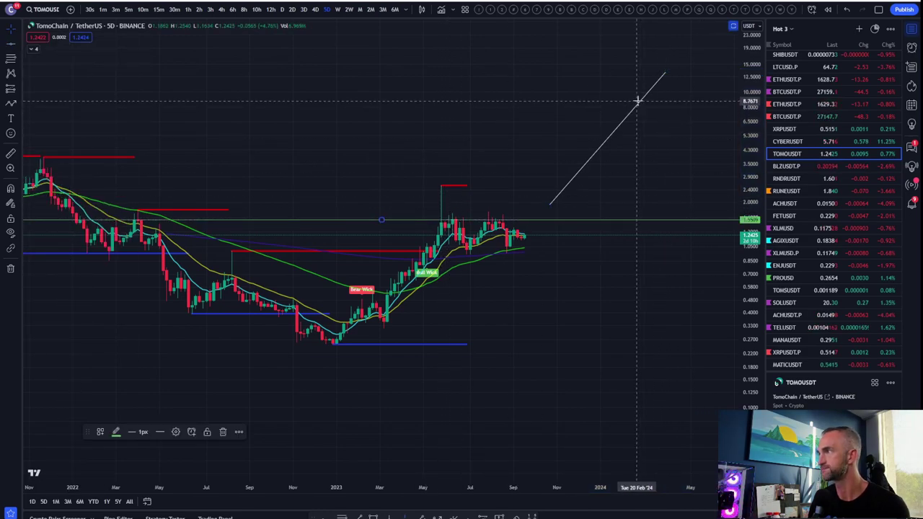
left_click_drag(638, 101, 629, 114)
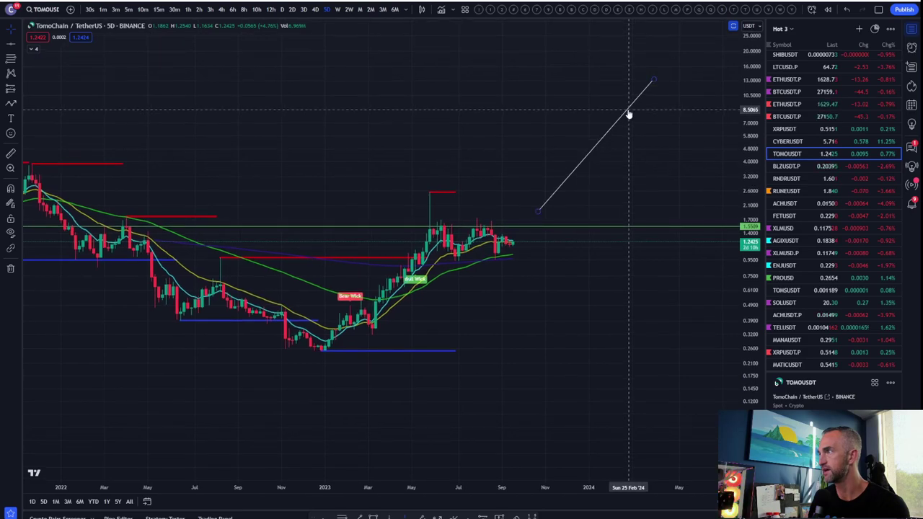
Step: Move TOMO's projection trend line to start at about 1.57 in September 2023 and end at about 10.83 in February 2024
left_click(629, 113)
left_click_drag(612, 118, 600, 126)
scroll(599, 125, "down", 5)
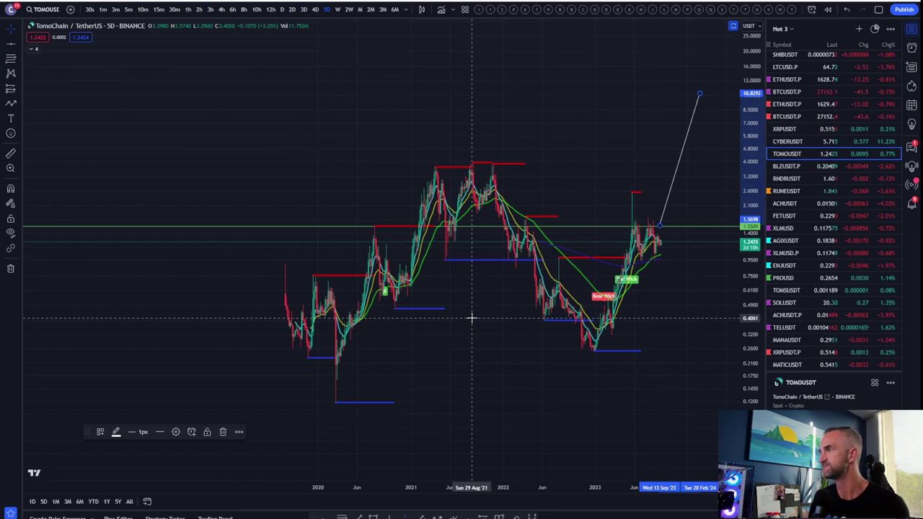
scroll(472, 317, "up", 3)
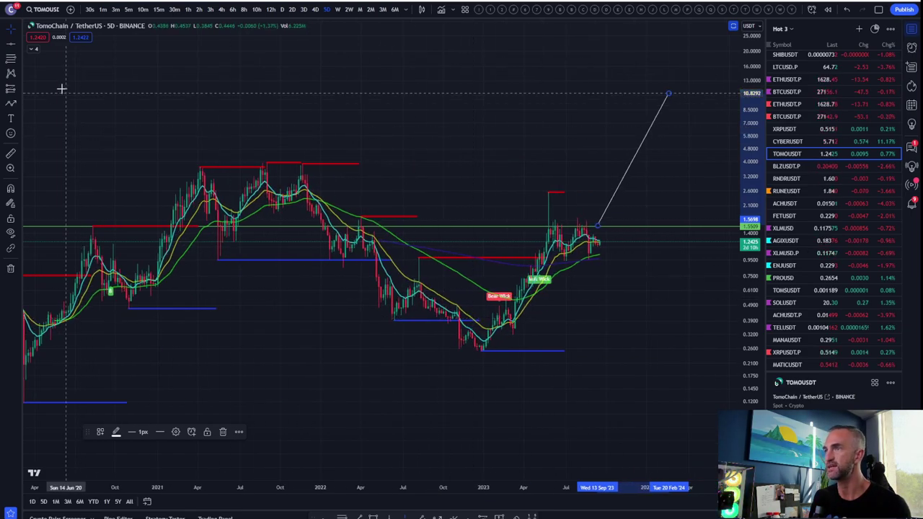
Step: Draw a Fibonacci retracement on TOMOUSDT from the late-2021 high at about 3.93 down to about 0.246 at the cycle low
left_click(8, 59)
left_click(287, 162)
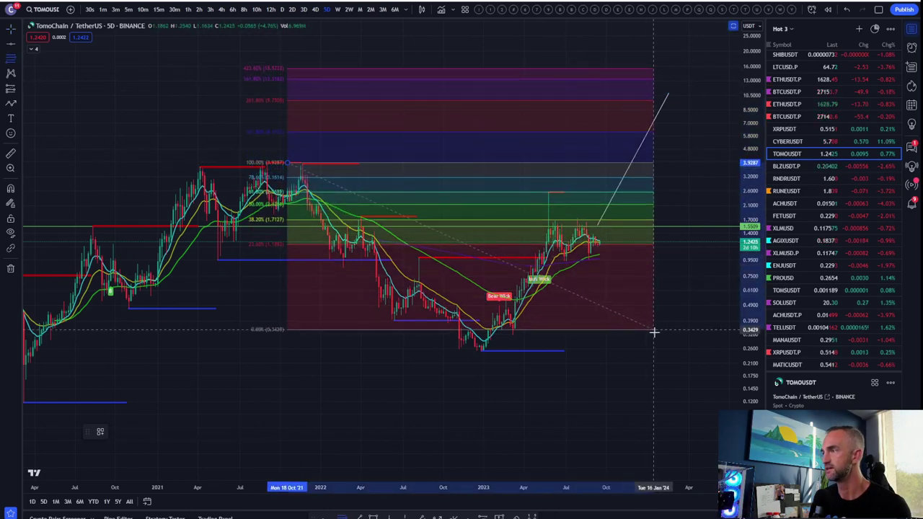
left_click(664, 352)
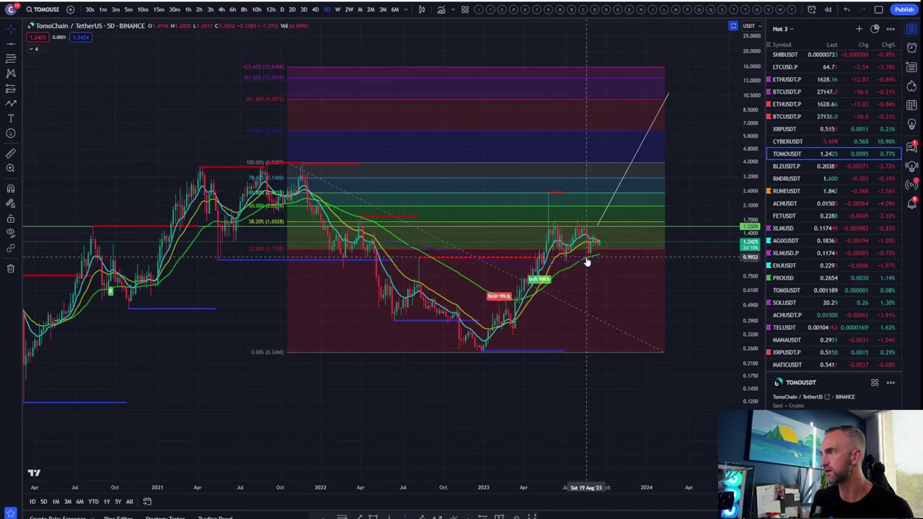
Step: Open the RUNEUSDT chart and examine its price action on the 5D and daily timeframes, stretching the price scale around the recent rally
left_click(793, 191)
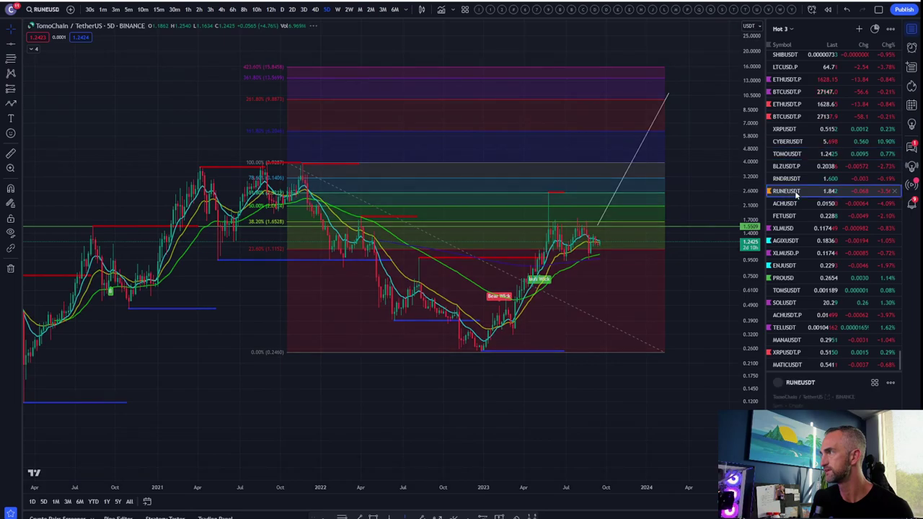
scroll(603, 247, "up", 2)
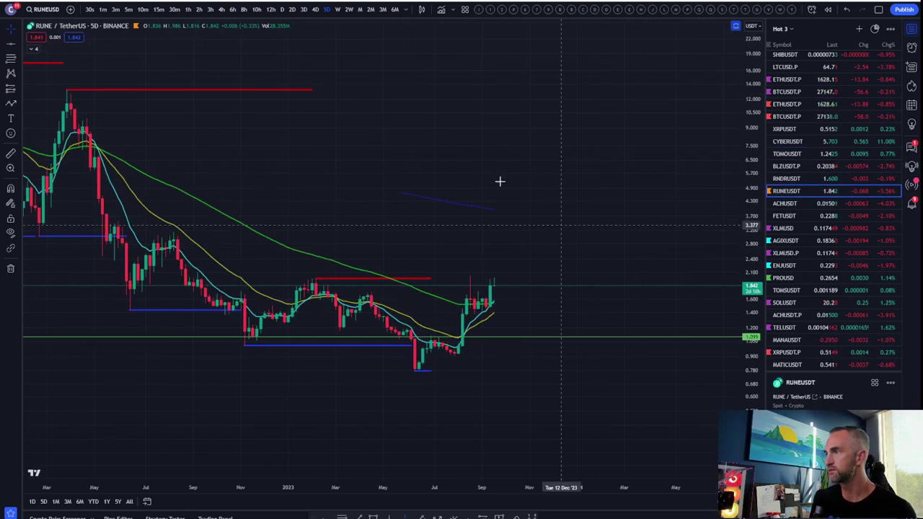
left_click(282, 9)
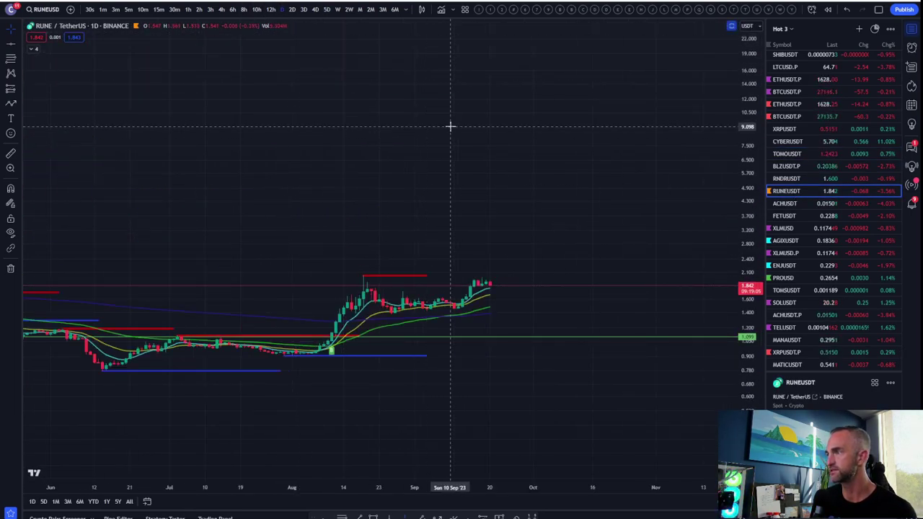
scroll(749, 236, "up", 2)
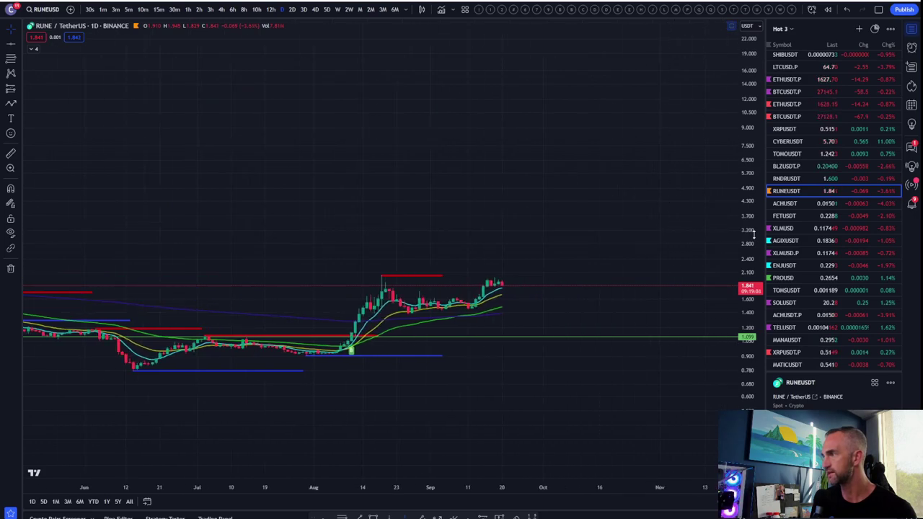
left_click_drag(750, 238, 750, 303)
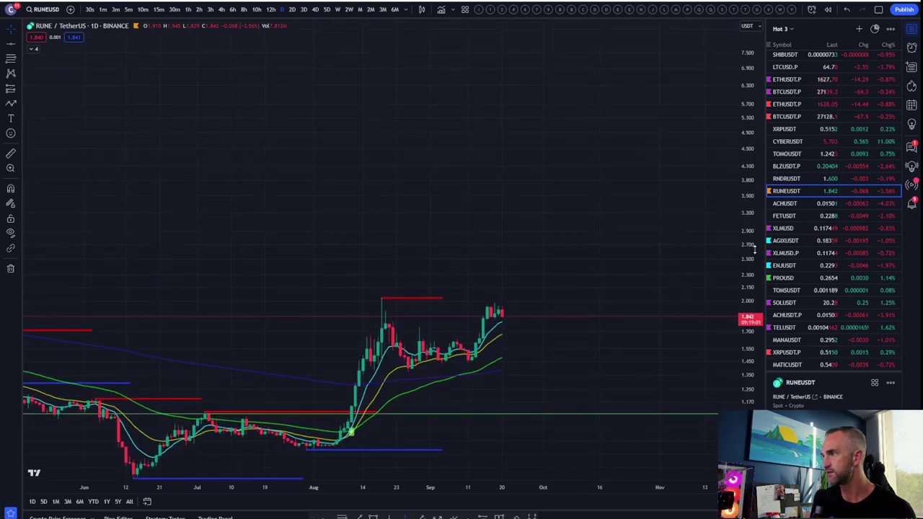
left_click_drag(483, 155, 544, 90)
scroll(543, 89, "up", 2)
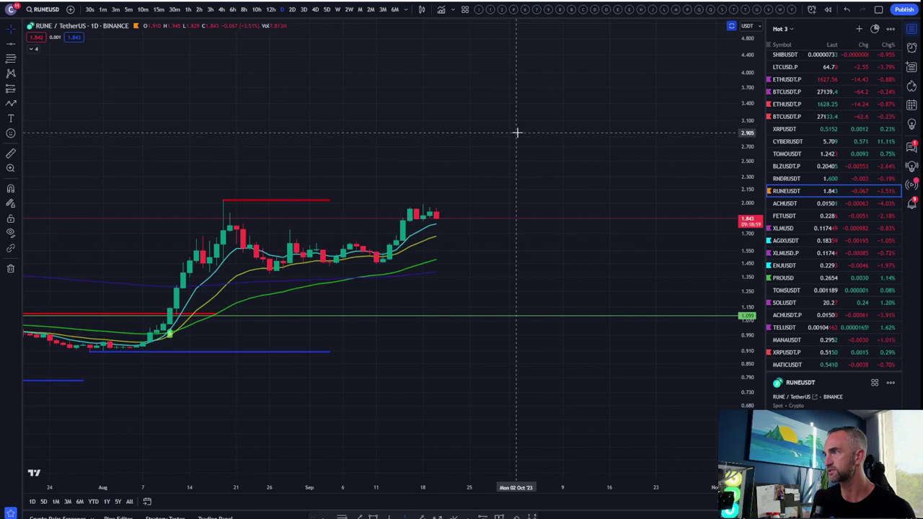
scroll(570, 98, "down", 2)
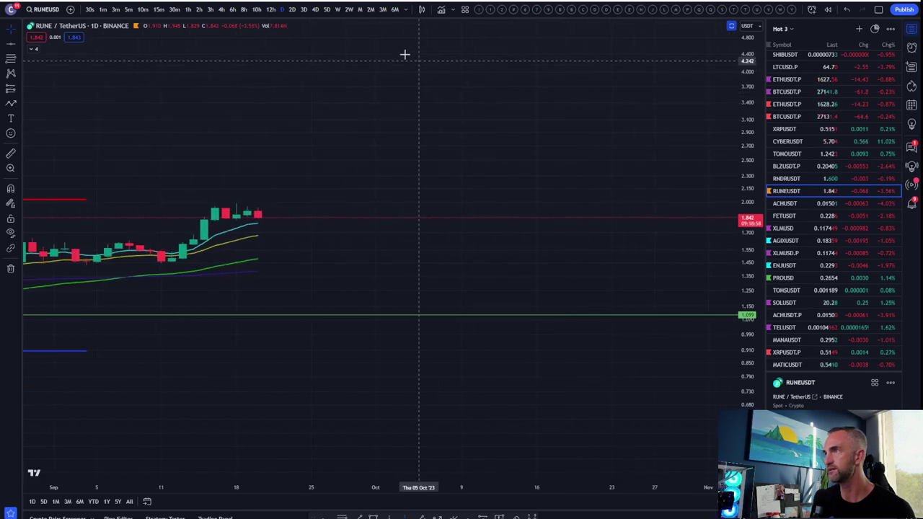
Step: Examine RUNEUSDT on the 15-minute timeframe with its oscillators, covering the swings since mid-September
left_click(158, 10)
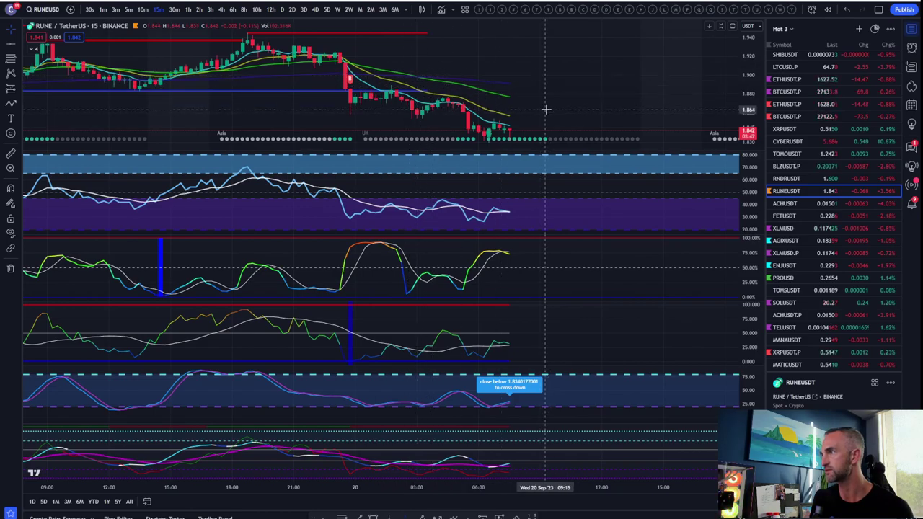
scroll(322, 241, "down", 3)
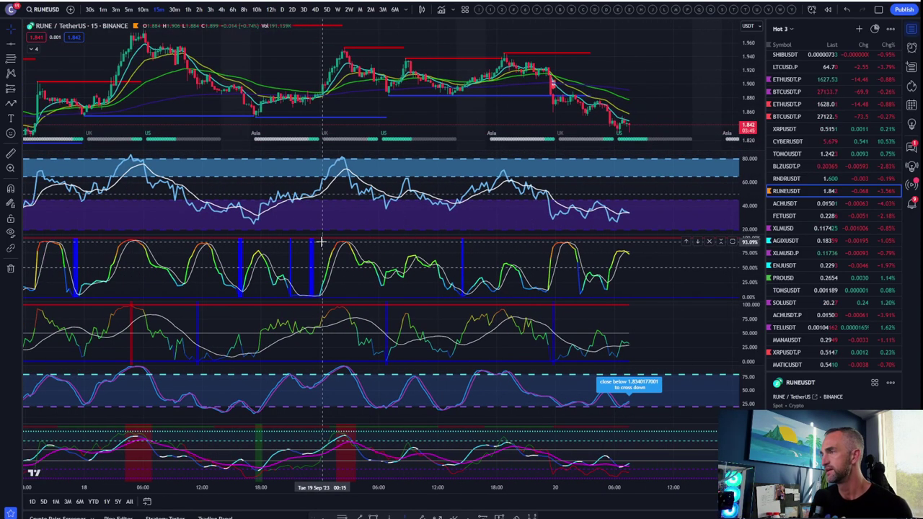
scroll(180, 101, "down", 2)
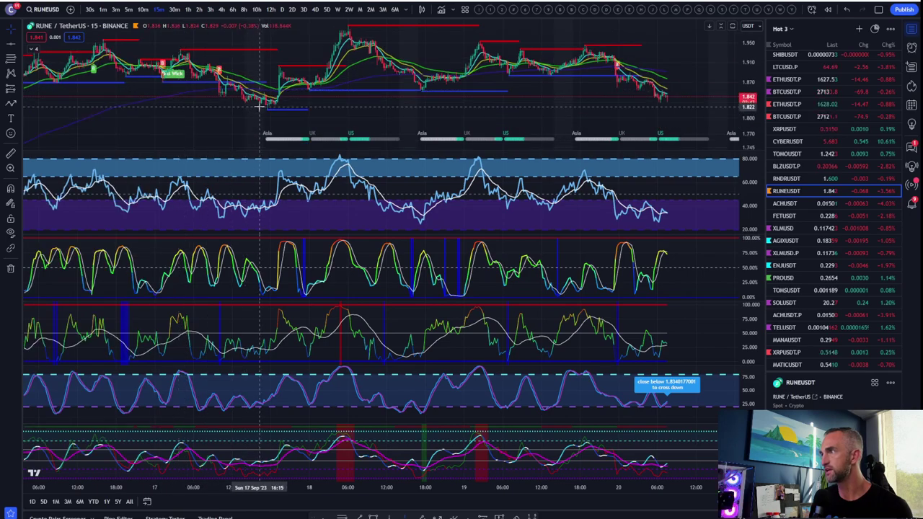
Step: Return RUNEUSDT to the daily timeframe and compare the 2023 highs and lows with the oscillator readings
left_click(282, 10)
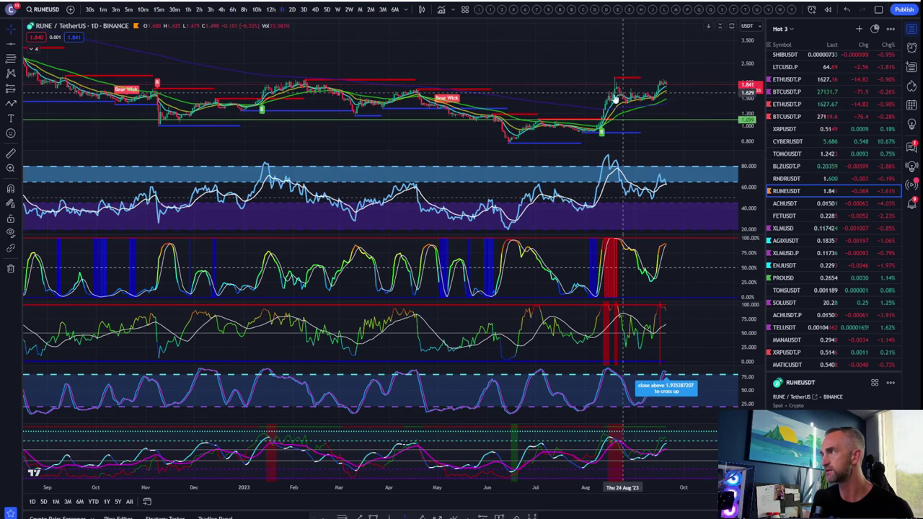
scroll(559, 69, "up", 2)
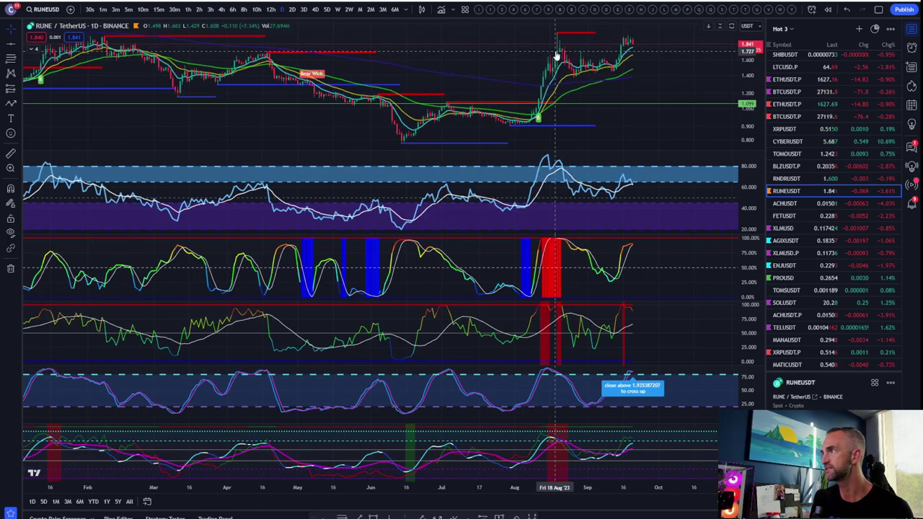
scroll(669, 93, "down", 3)
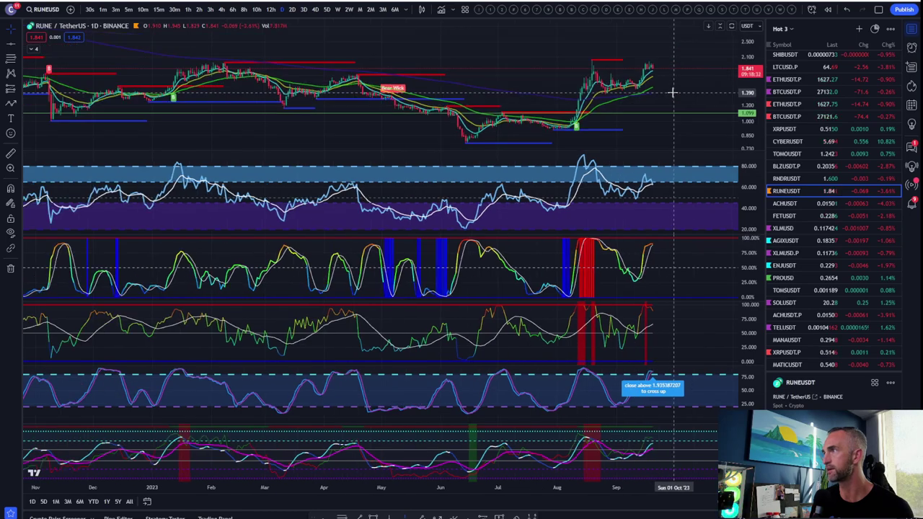
scroll(672, 93, "up", 2)
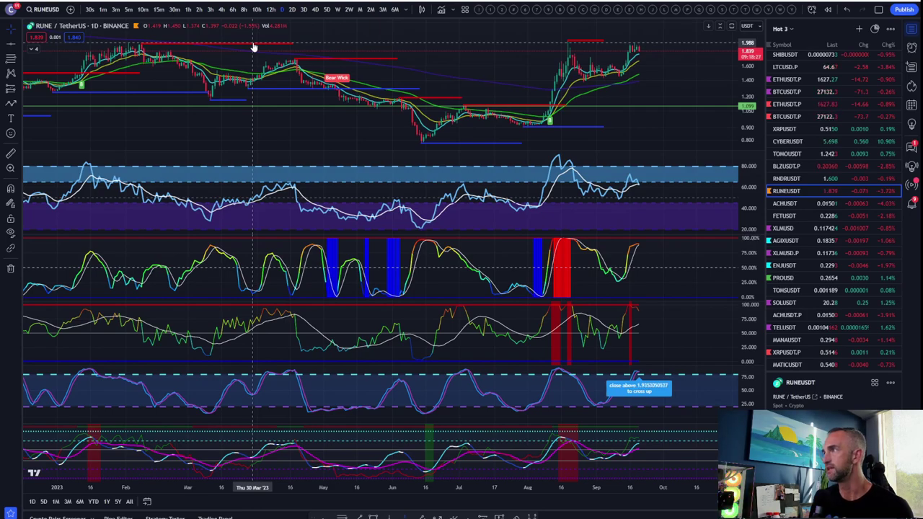
scroll(253, 47, "down", 2)
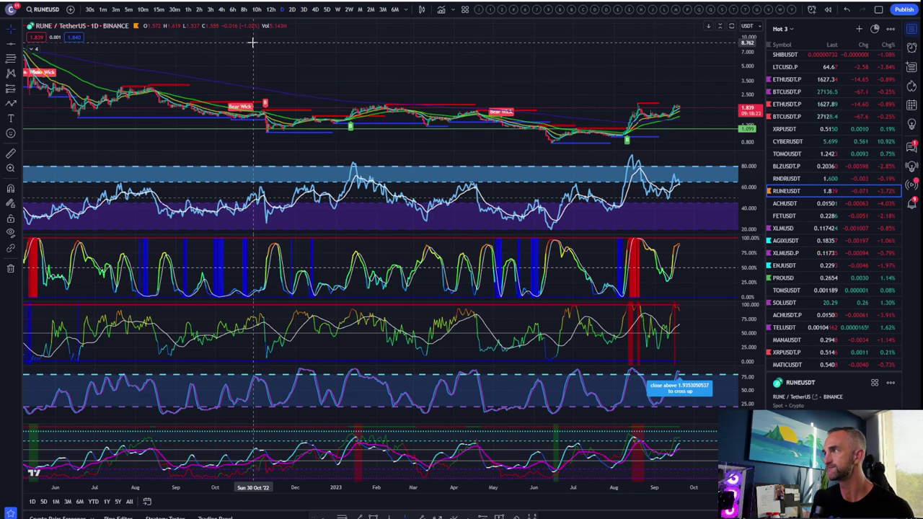
scroll(253, 43, "up", 2)
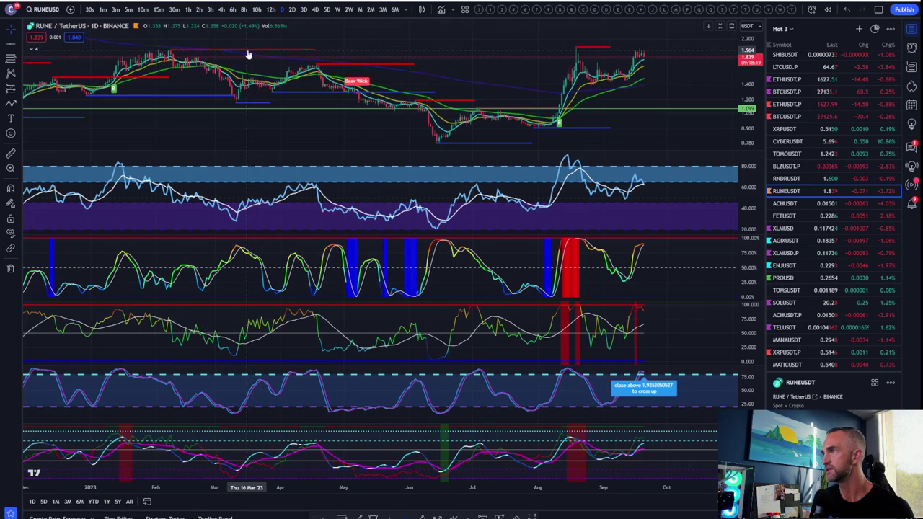
scroll(248, 50, "down", 2)
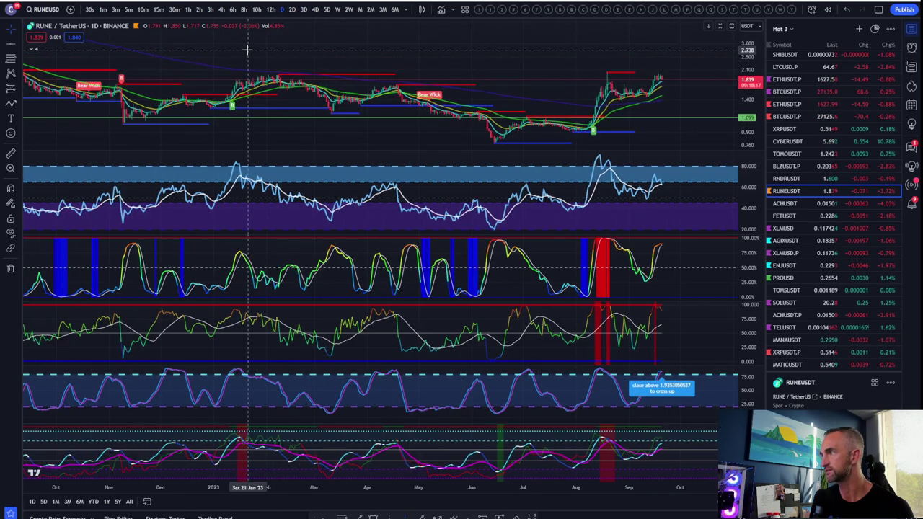
Step: Show RUNEUSDT on the 4-hour timeframe, maximize the price pane and examine the candles since early September
left_click(221, 10)
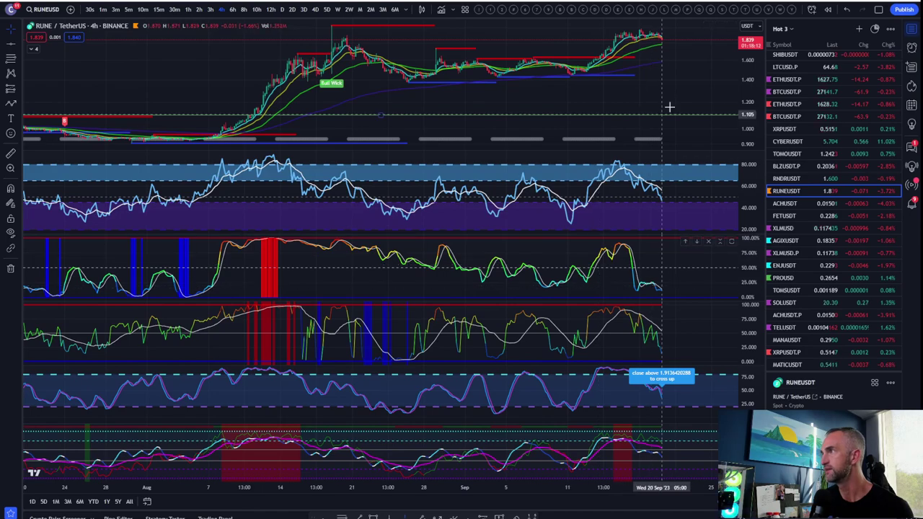
double_click(693, 78)
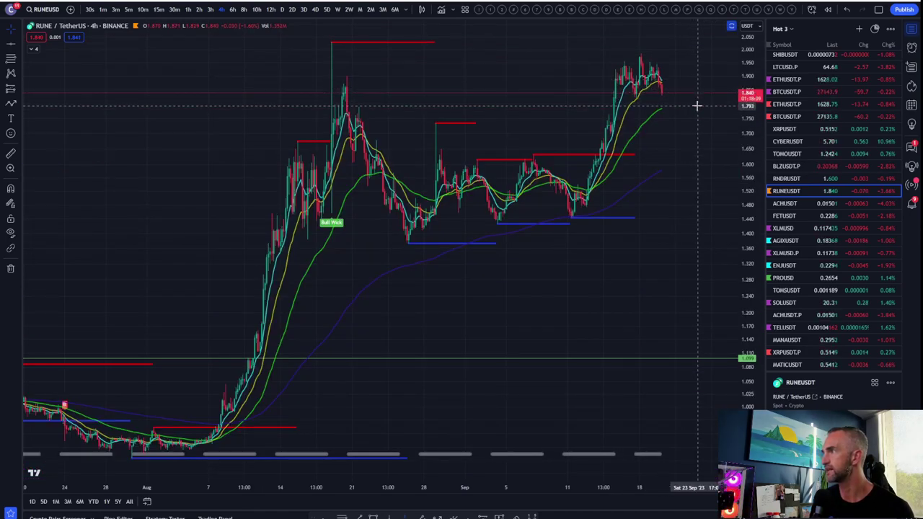
scroll(696, 105, "up", 3)
scroll(471, 142, "up", 2)
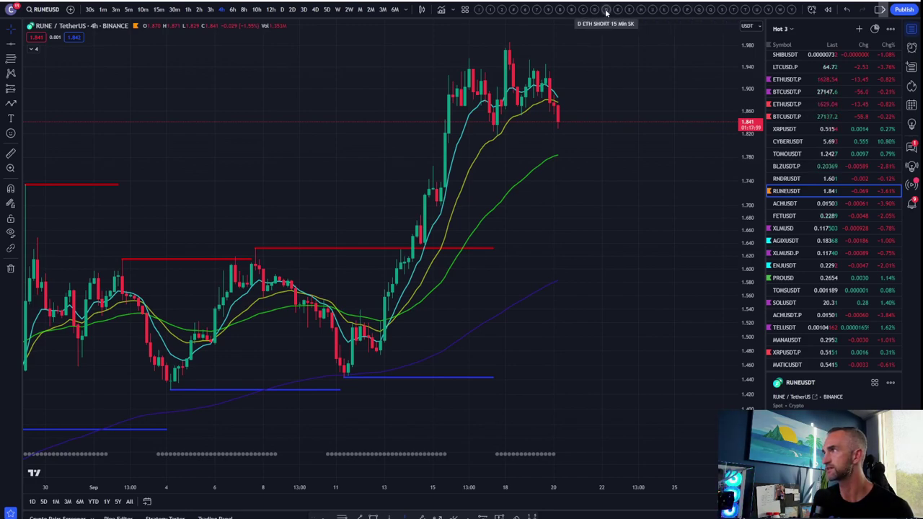
Step: Switch to the 15-minute BTCUSD.P chart with the volume pane and browse the Hot 3 watchlist down to its end
left_click(548, 10)
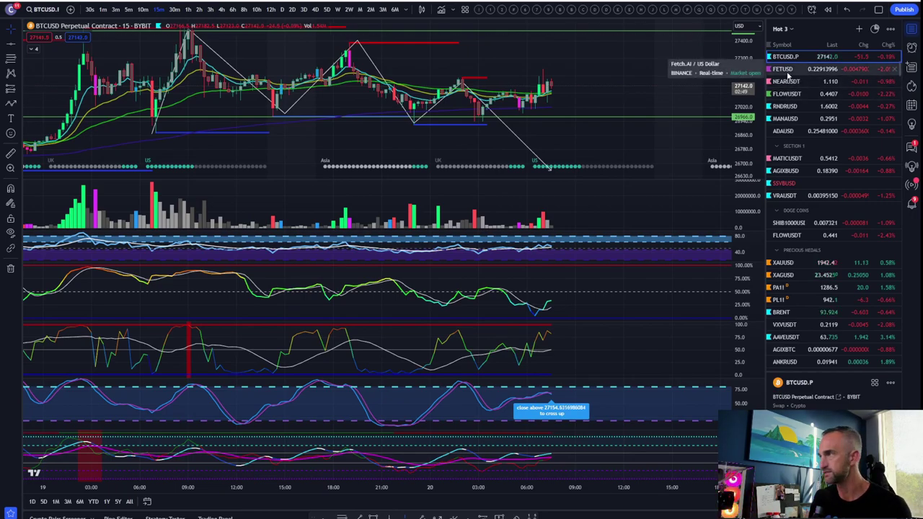
scroll(789, 109, "down", 10)
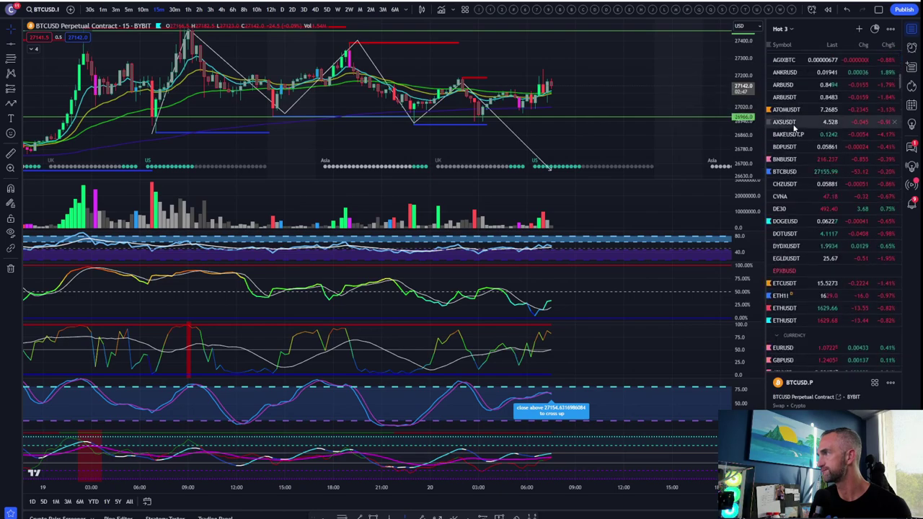
scroll(788, 144, "down", 4)
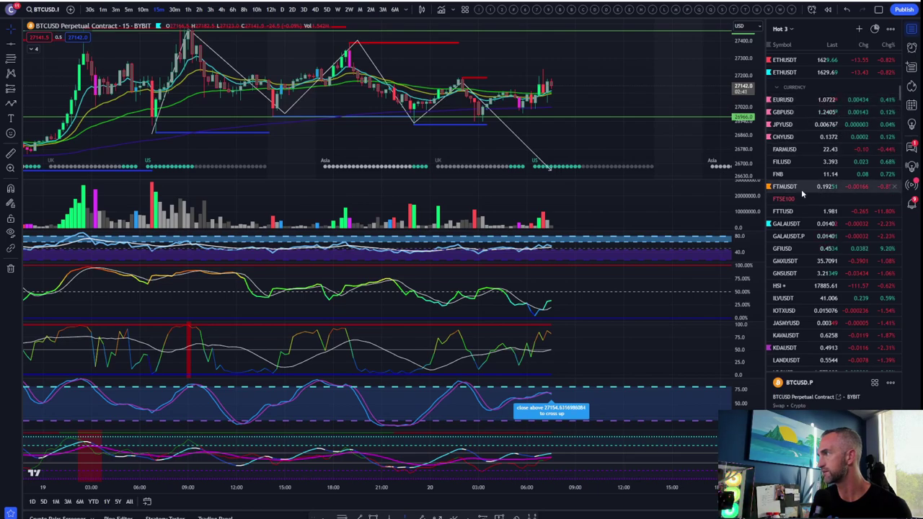
scroll(772, 217, "down", 5)
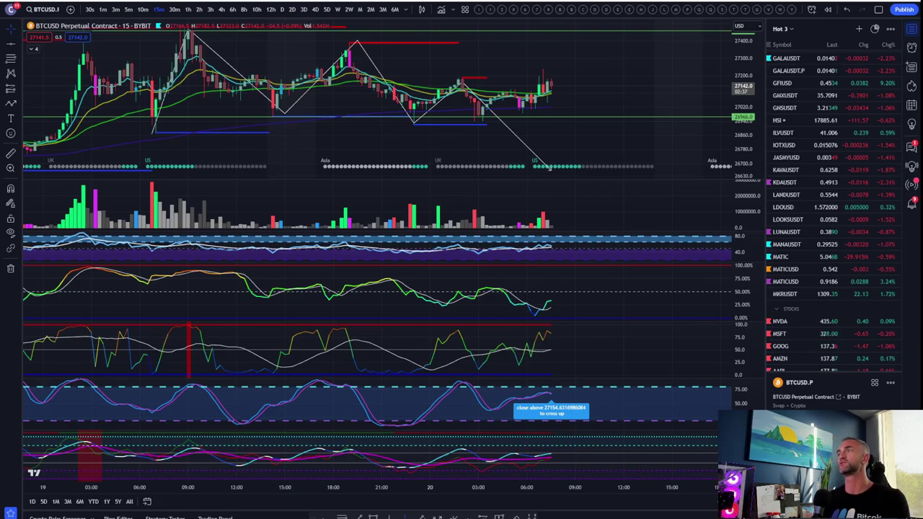
key("ctrl+t")
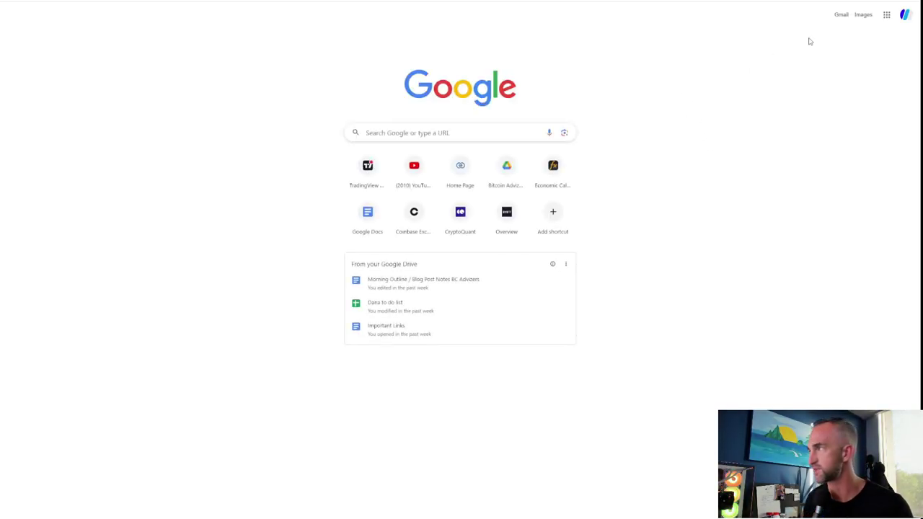
key("ctrl+w")
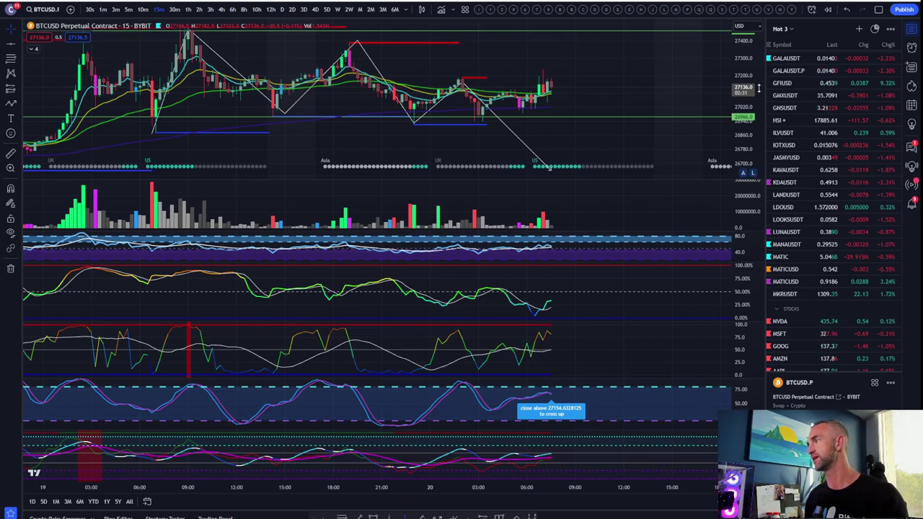
scroll(824, 231, "down", 10)
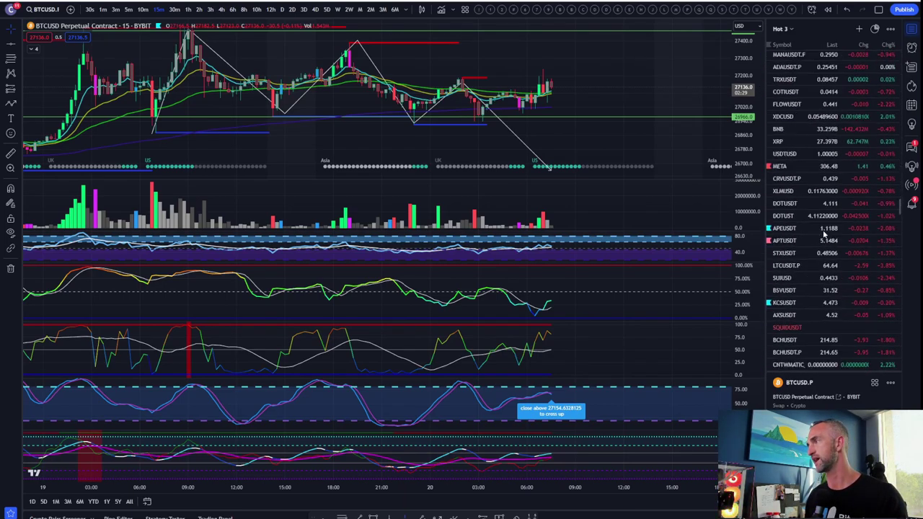
scroll(824, 231, "down", 15)
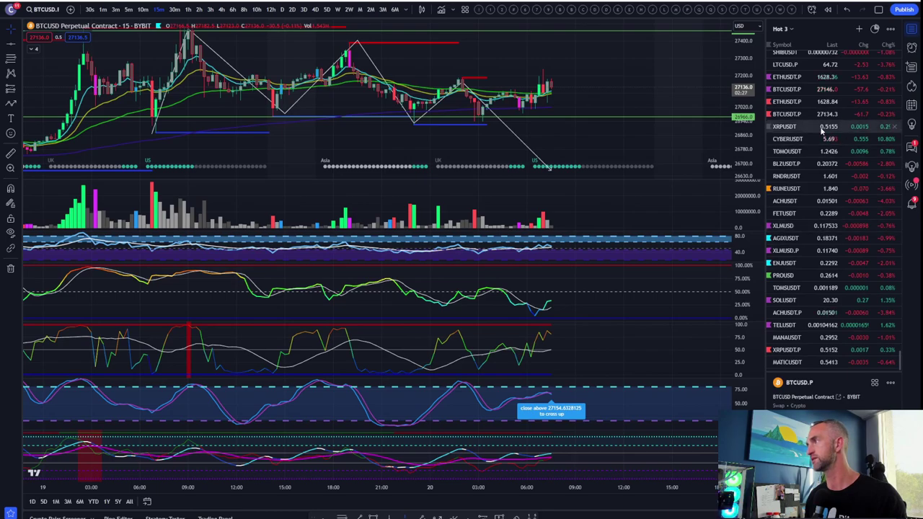
Step: Open the Bitget BTCUSDT.P chart and step down through the watchlist symbols to RUNEUSDT on the 15-minute timeframe
left_click(822, 89)
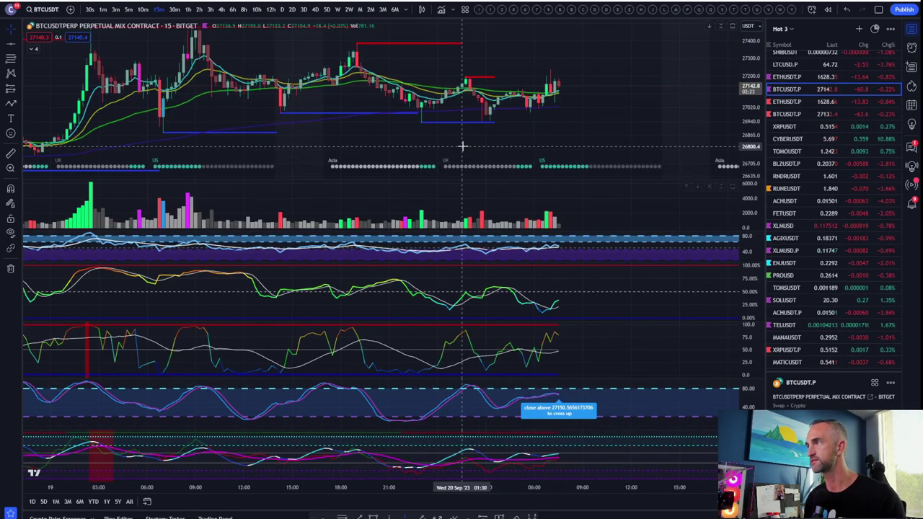
key("Down")
key("Down")
key("Down")
key("Down")
key("Down")
key("Down")
key("Down")
key("Down")
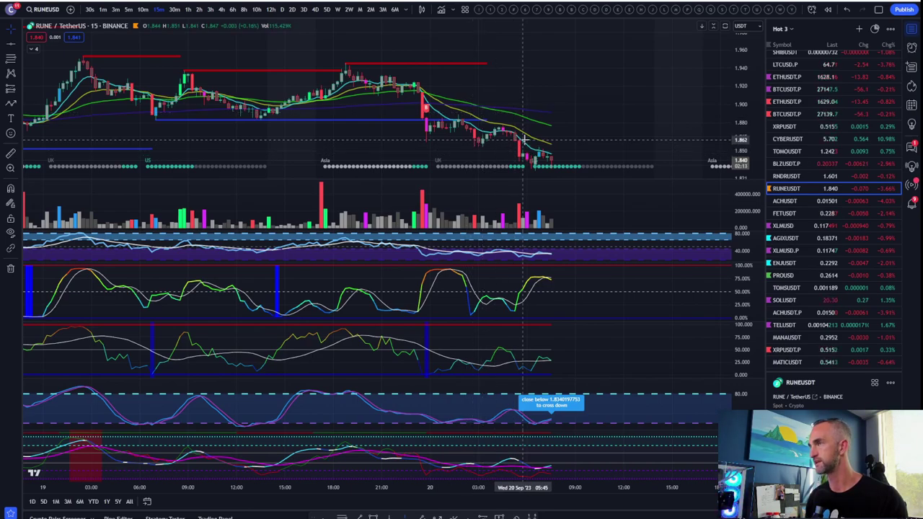
Step: Set RUNEUSDT with colored volume candles to 4 hours, maximize its price pane and examine the August and September rallies against the moving averages
left_click(222, 10)
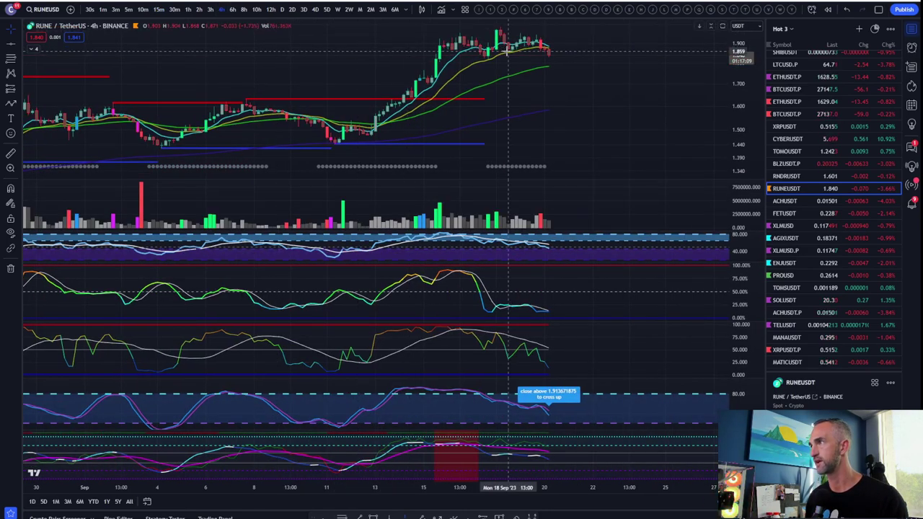
scroll(465, 70, "up", 1)
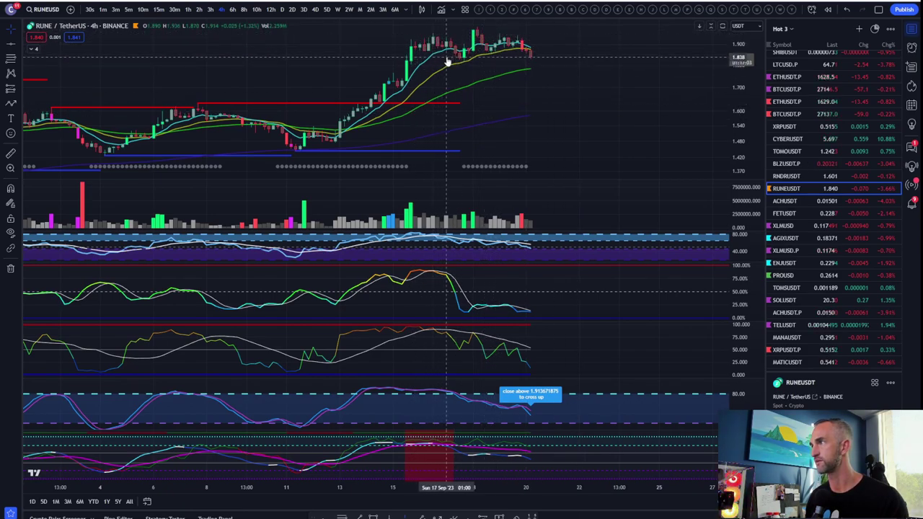
double_click(686, 72)
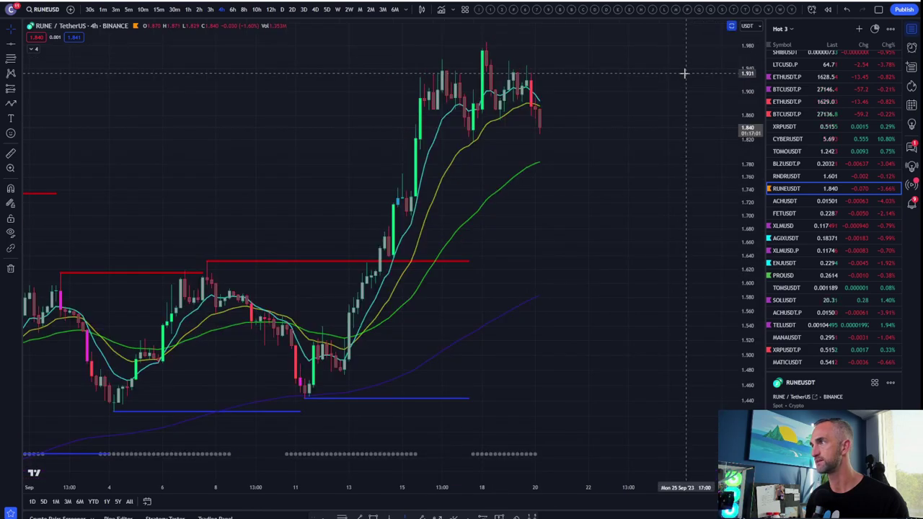
scroll(642, 132, "up", 3)
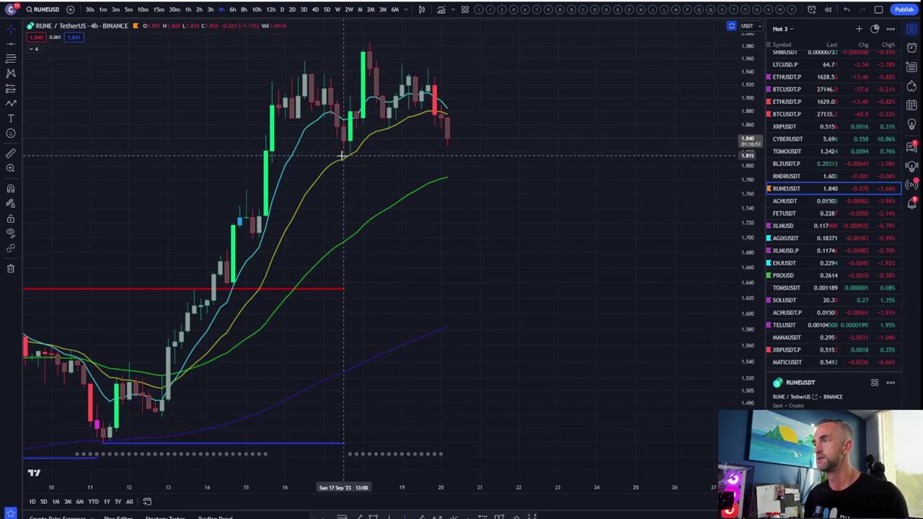
scroll(373, 165, "down", 2)
left_click_drag(373, 165, 441, 156)
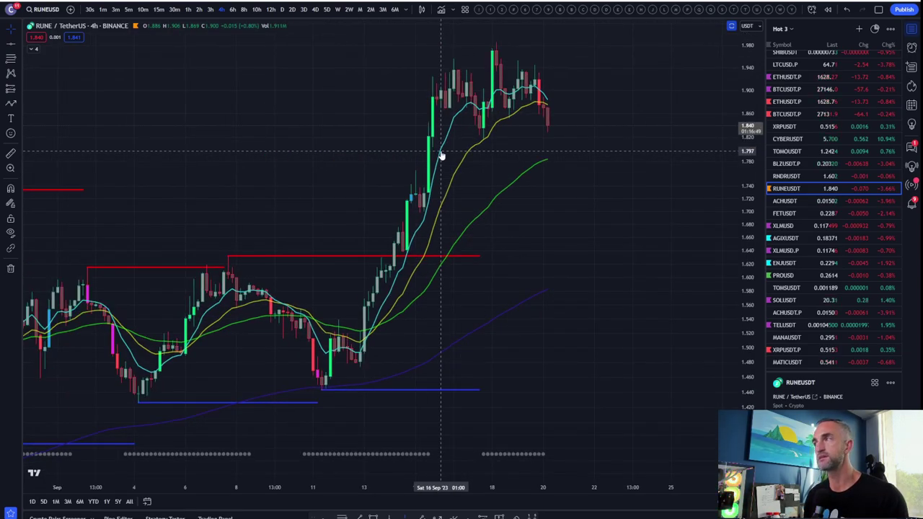
scroll(441, 154, "down", 4)
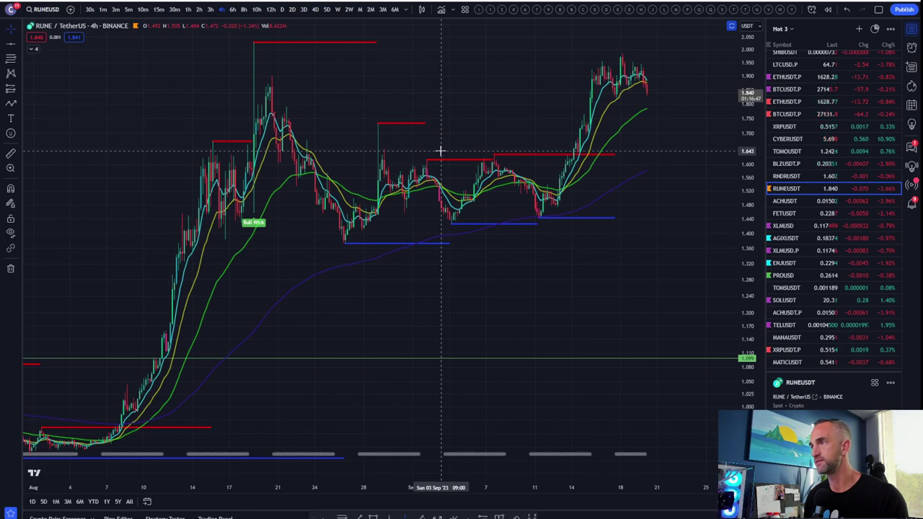